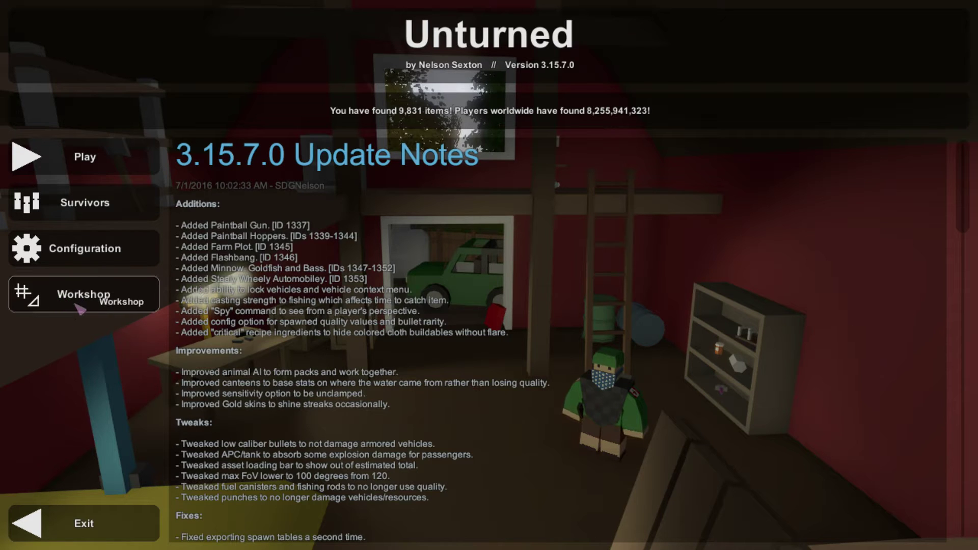
Create a new Small Survival map named 123tutorialfun in the workshop editor and open it for editing.
left_click(93, 306)
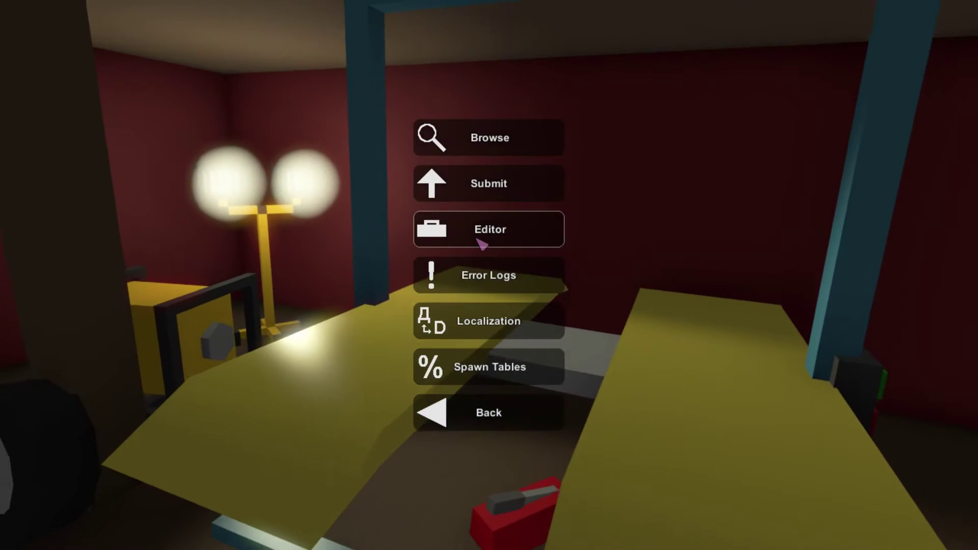
left_click(479, 241)
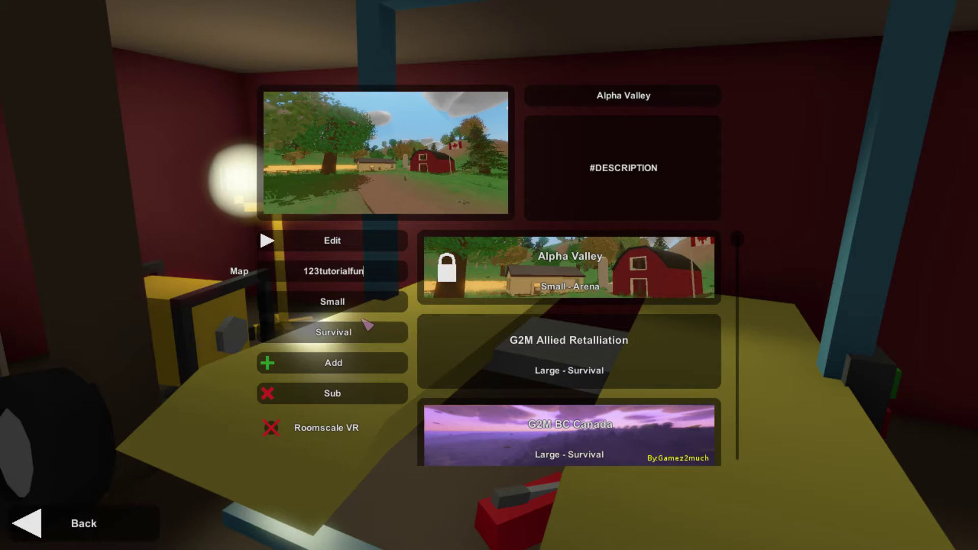
left_click(355, 367)
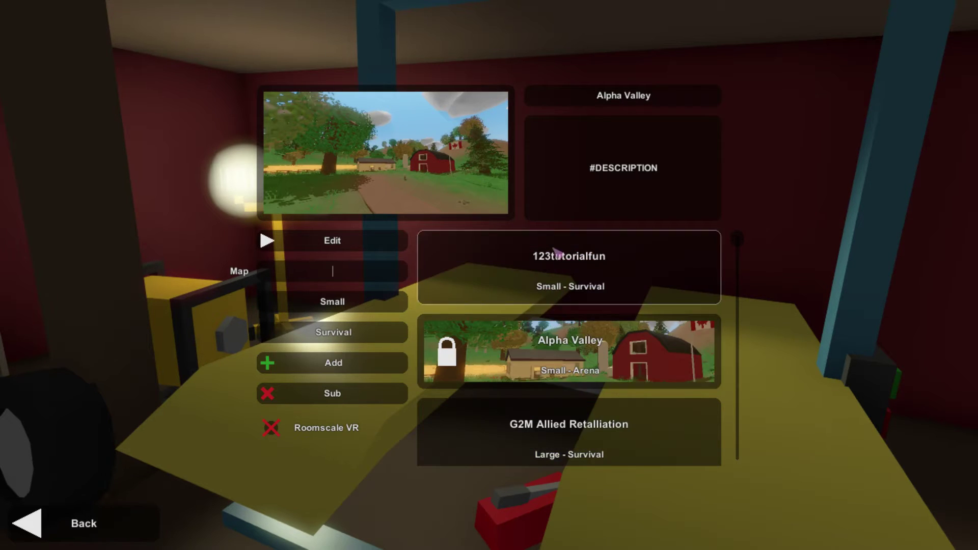
left_click(587, 275)
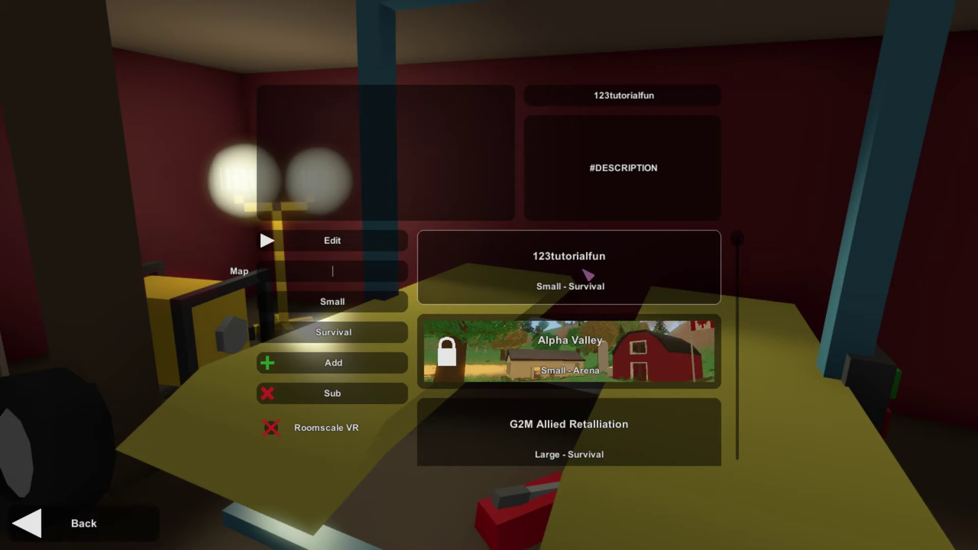
left_click(369, 246)
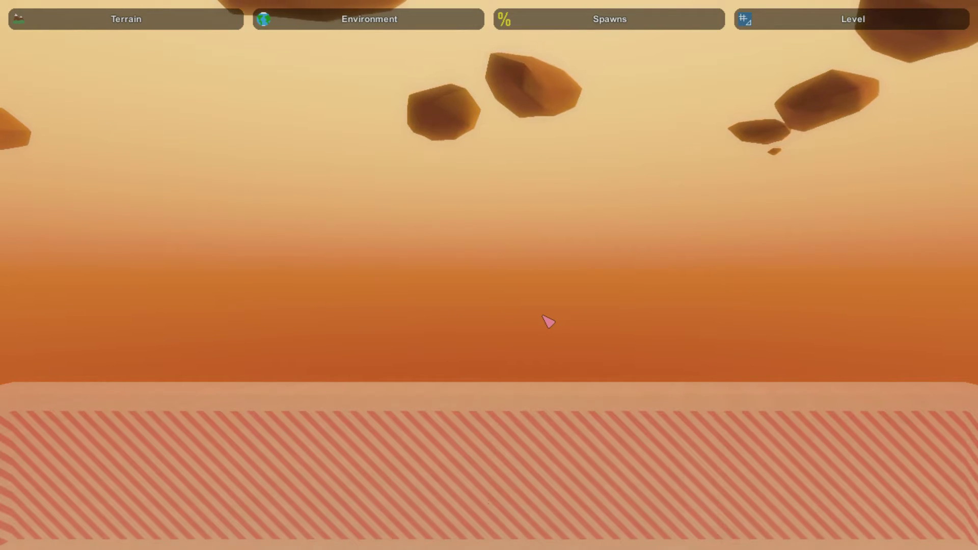
Fly around the empty map to examine its water surface and boundary walls from several angles.
right_click_drag(490, 275, 393, 393)
right_click_drag(565, 316, 555, 303)
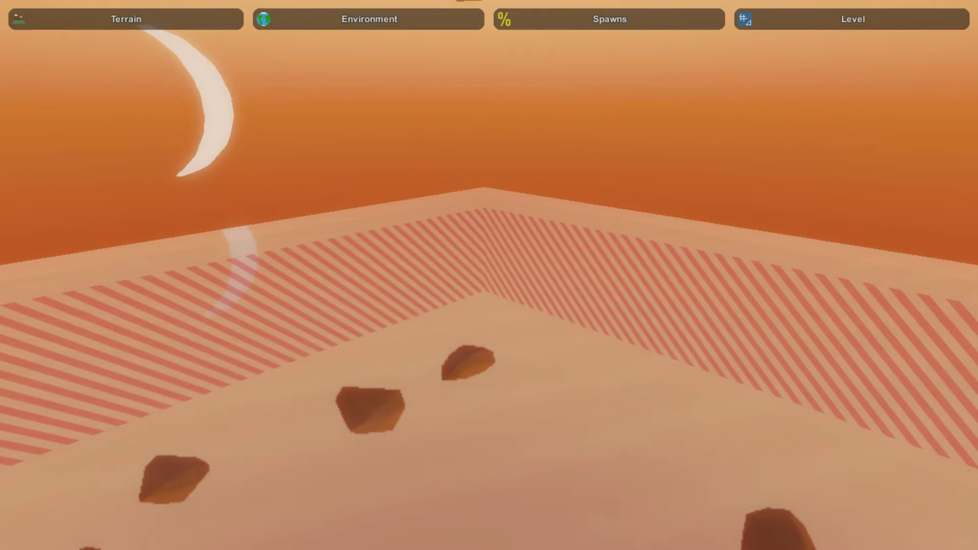
right_click_drag(489, 275, 550, 269)
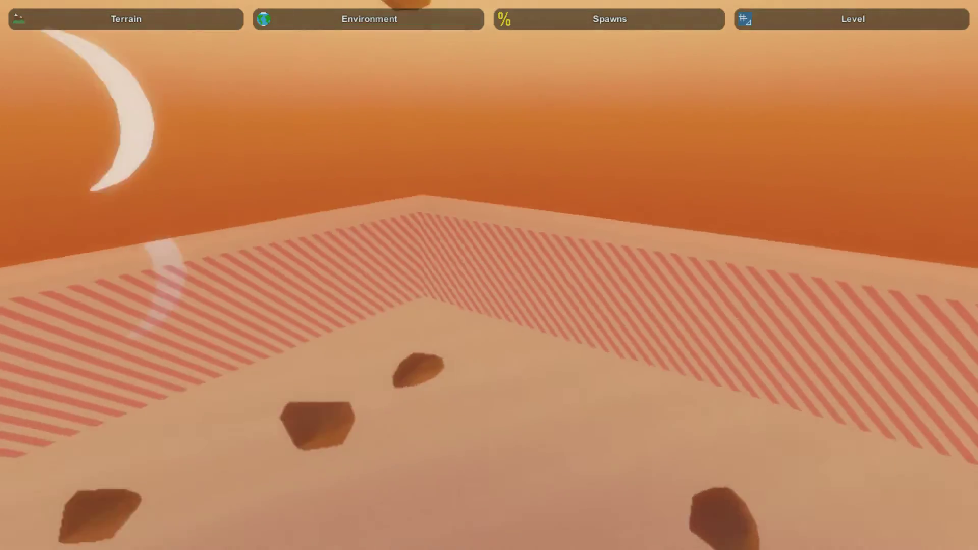
right_click_drag(733, 275, 267, 277)
key("s")
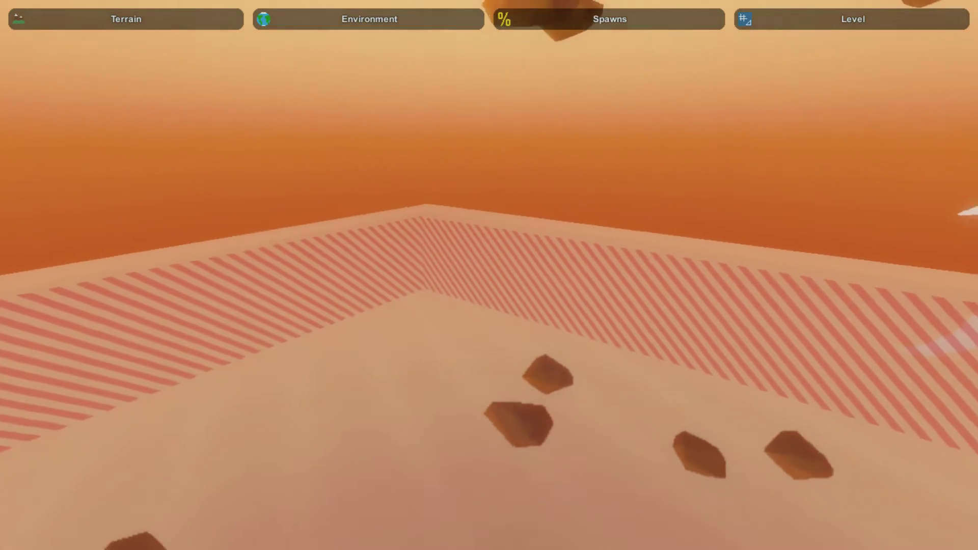
right_click_drag(502, 298, 407, 283)
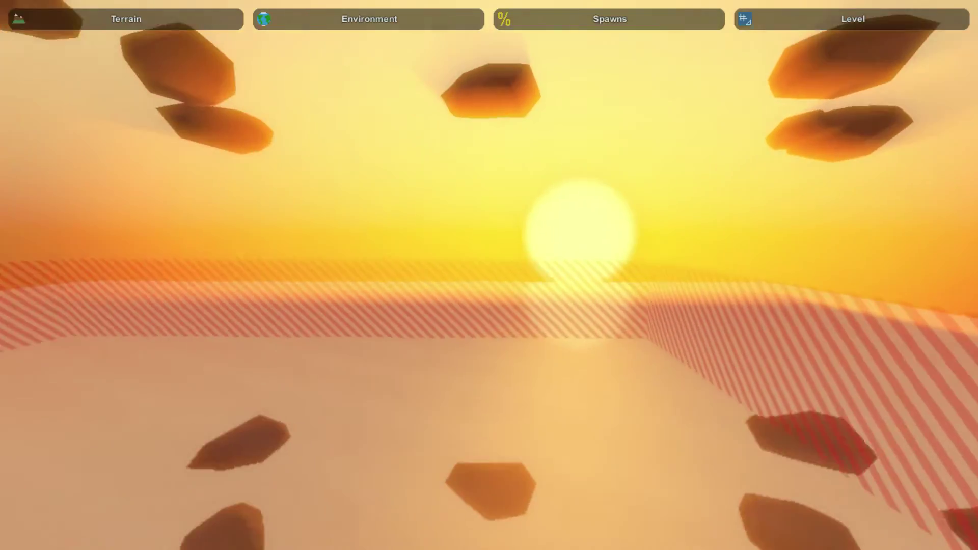
key("w")
right_click_drag(489, 275, 112, 265)
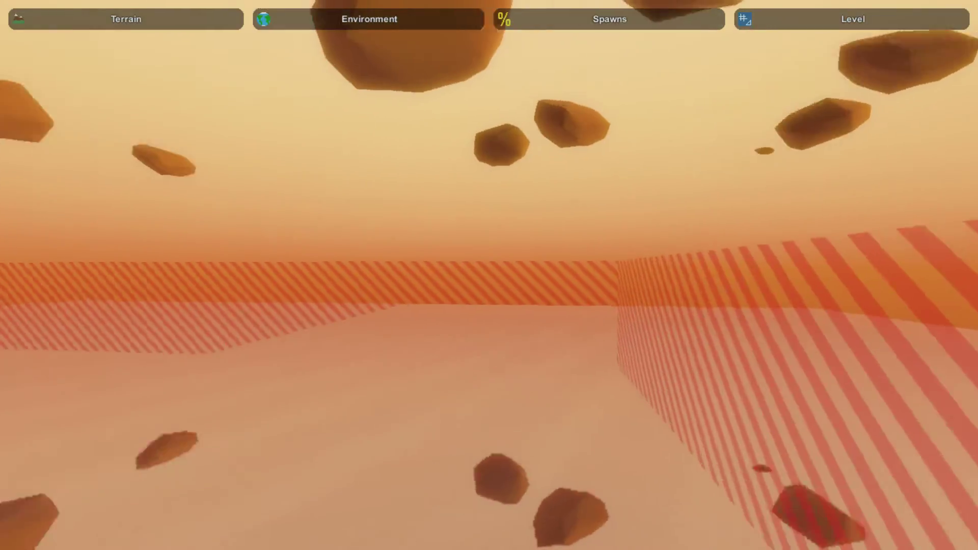
right_click_drag(326, 285, 265, 326)
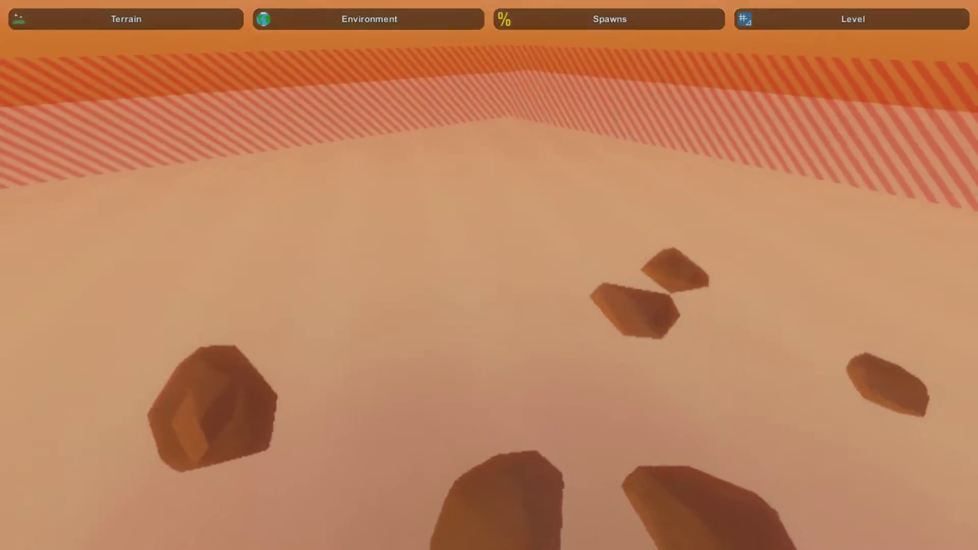
right_click_drag(489, 275, 470, 295)
key("w")
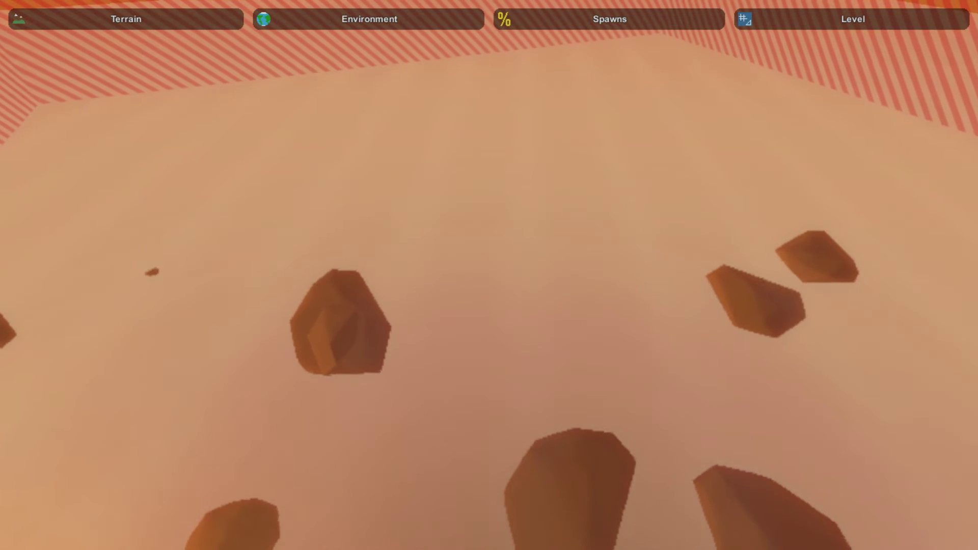
Open the terrain height tools and raise a first small mound of land above the water.
left_click(126, 20)
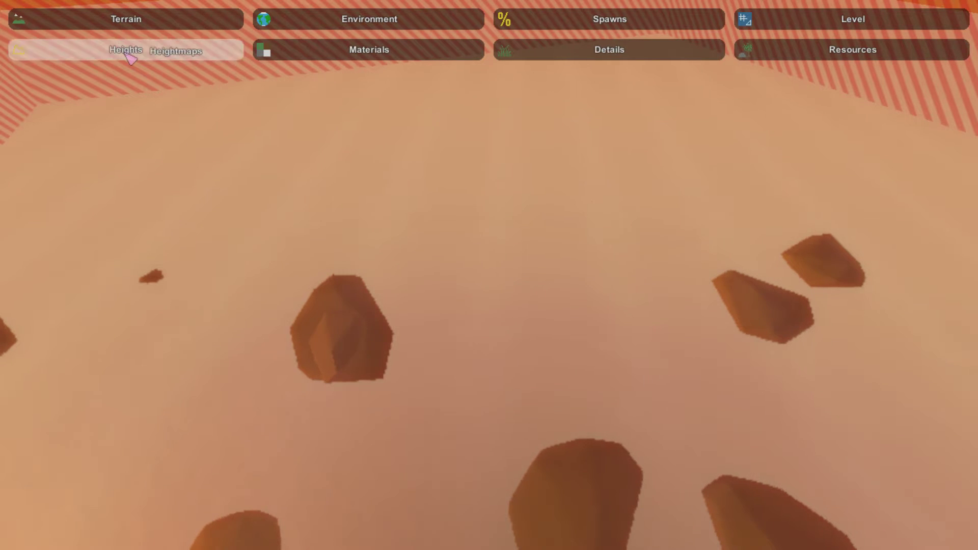
left_click(127, 54)
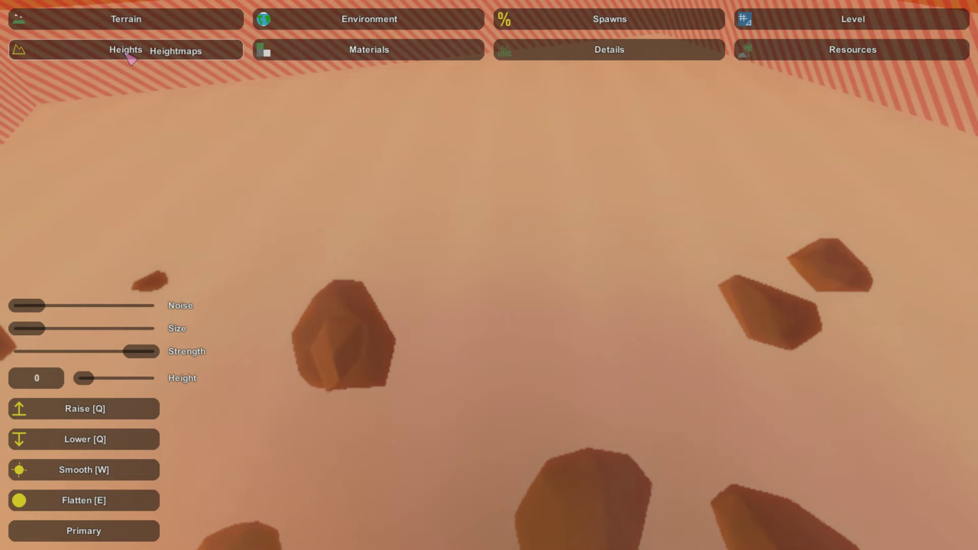
left_click(323, 55)
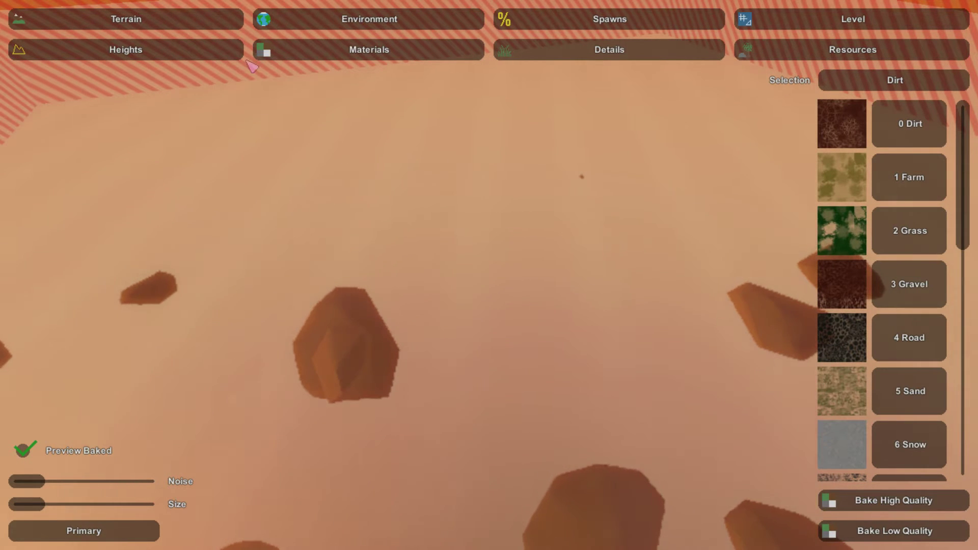
left_click(175, 52)
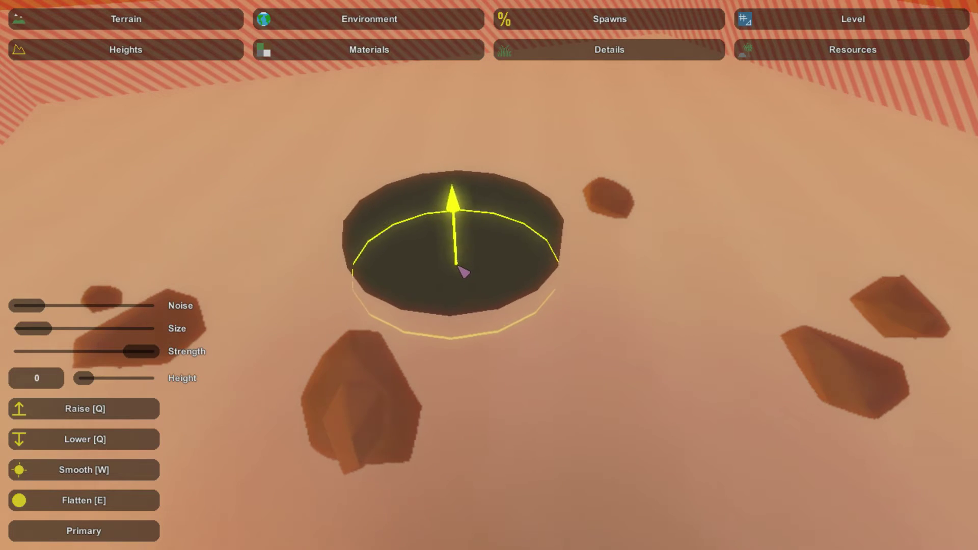
mouse_move(331, 249)
left_mouse_down()
mouse_move(317, 264)
mouse_move(375, 291)
mouse_move(537, 201)
mouse_move(679, 257)
mouse_move(703, 288)
mouse_move(559, 366)
mouse_move(744, 299)
mouse_move(664, 232)
mouse_move(618, 408)
mouse_move(389, 313)
mouse_move(511, 291)
mouse_move(368, 224)
left_mouse_up()
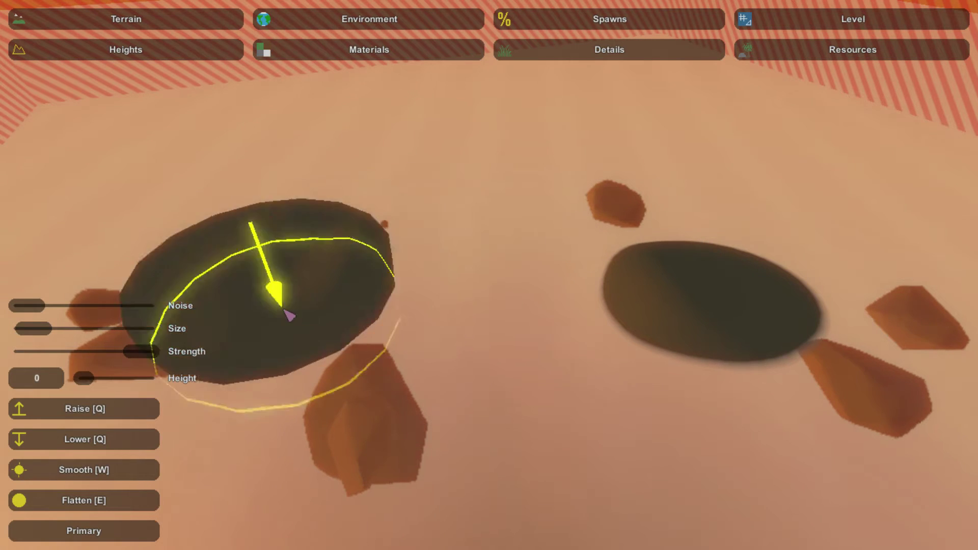
Extend the mound with a larger raised area beside it and smooth its surface.
left_click(91, 471)
key("q")
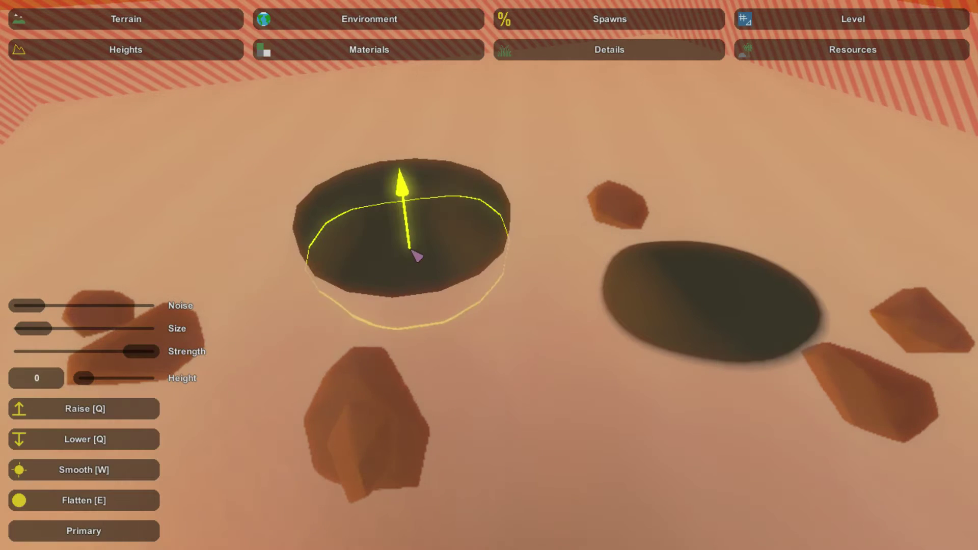
mouse_move(411, 247)
left_mouse_down()
mouse_move(538, 279)
mouse_move(414, 271)
mouse_move(427, 280)
left_mouse_up()
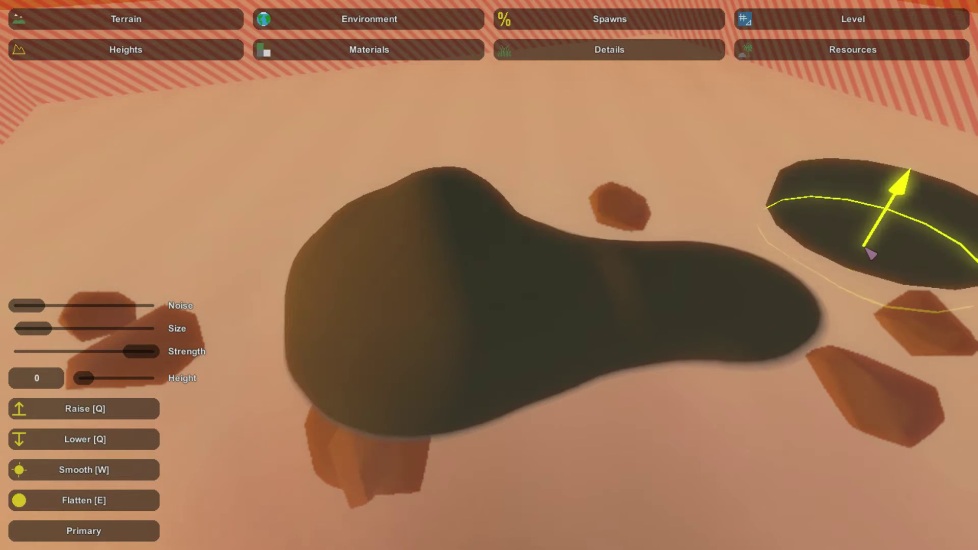
key("w")
mouse_move(467, 213)
left_mouse_down()
mouse_move(445, 208)
mouse_move(371, 236)
mouse_move(523, 412)
mouse_move(636, 266)
mouse_move(334, 275)
mouse_move(496, 267)
mouse_move(726, 318)
mouse_move(452, 212)
mouse_move(533, 430)
mouse_move(196, 515)
left_mouse_up()
Flatten most of the mound down to height 0 and level the area again at a raised target height.
left_click(97, 506)
mouse_move(490, 449)
left_mouse_down()
mouse_move(627, 333)
mouse_move(717, 328)
mouse_move(528, 379)
left_mouse_up()
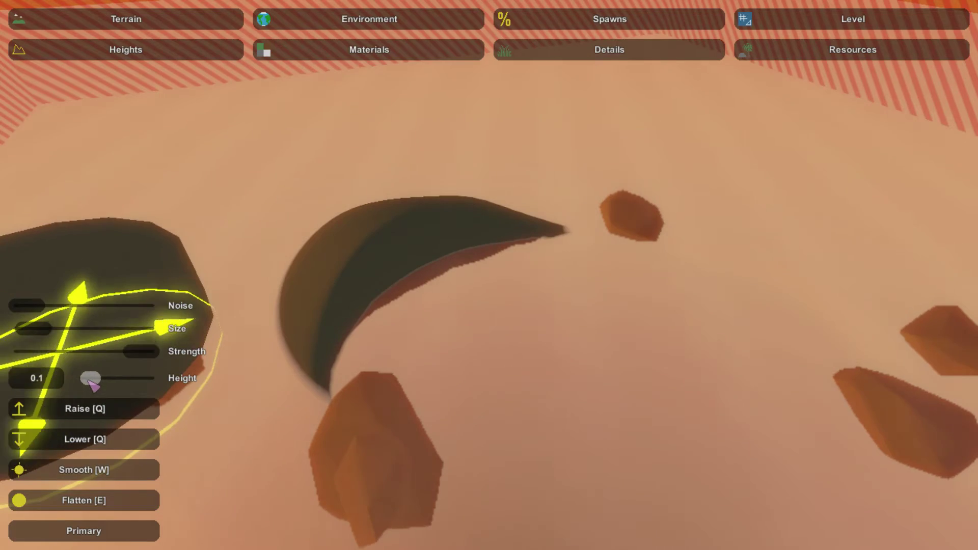
mouse_move(471, 246)
left_mouse_down()
mouse_move(476, 255)
mouse_move(457, 262)
mouse_move(511, 276)
left_mouse_up()
key("w")
mouse_move(511, 276)
right_mouse_down()
mouse_move(433, 219)
mouse_move(515, 301)
mouse_move(566, 245)
right_mouse_up()
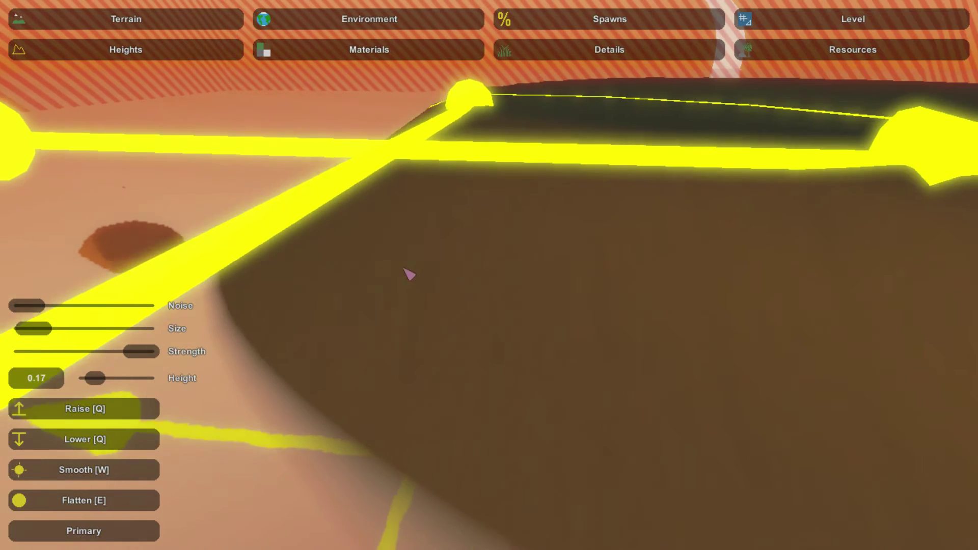
Sample a flatten height of 0.12 from the mound's slope and flatten the surrounding land to it.
key("e")
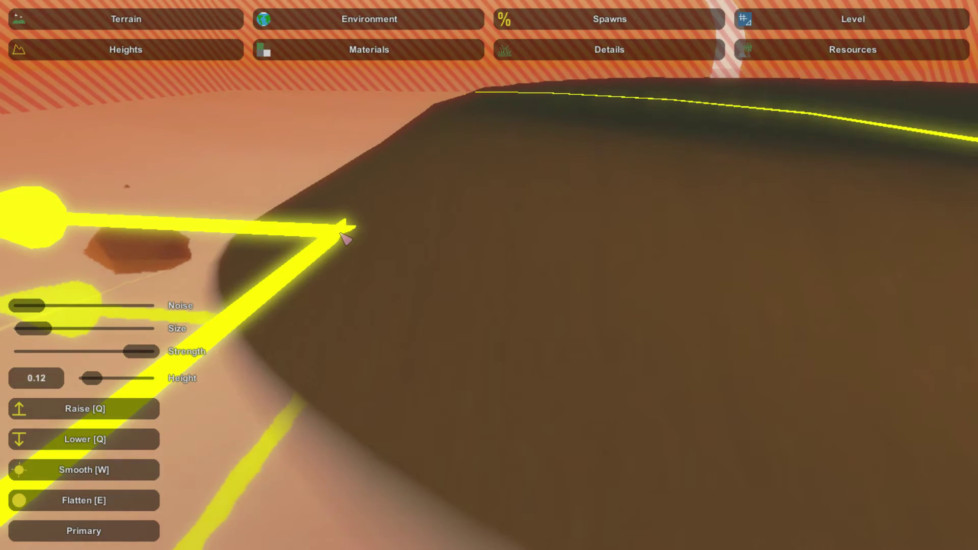
left_click(341, 233)
mouse_move(342, 236)
right_mouse_down()
mouse_move(306, 219)
mouse_move(433, 255)
mouse_move(428, 229)
mouse_move(375, 237)
right_mouse_up()
left_click_drag(395, 276, 301, 303)
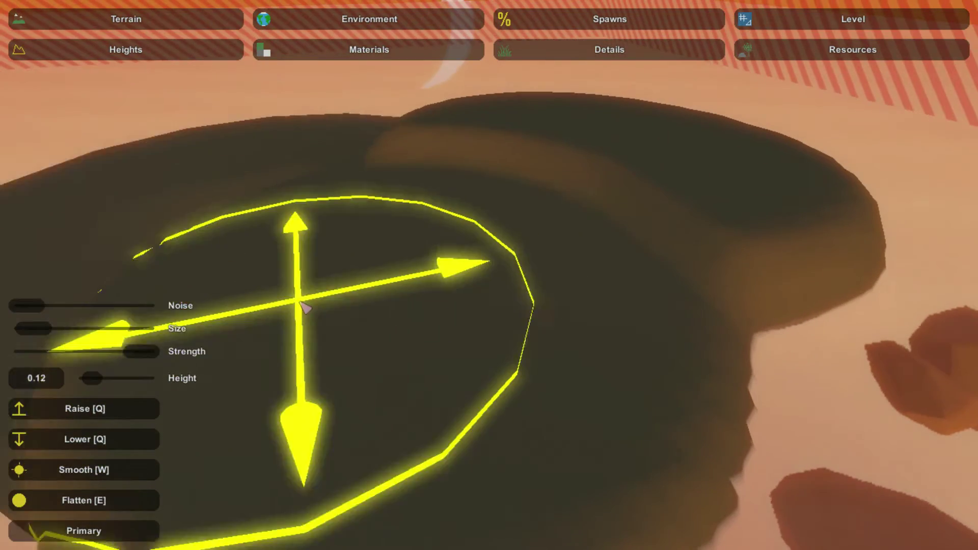
Smooth the flattened island's top and its jagged edges.
right_click_drag(305, 308, 541, 173)
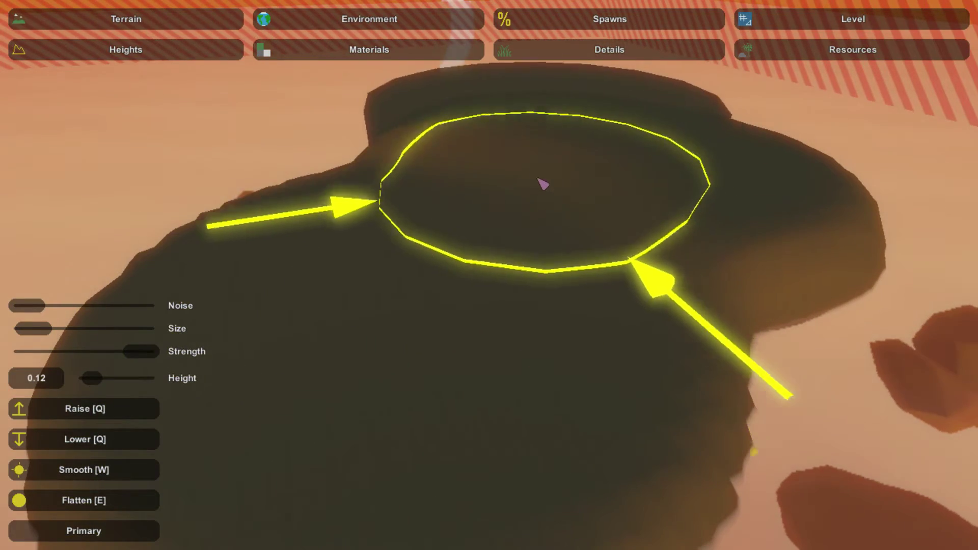
mouse_move(539, 178)
left_mouse_down()
mouse_move(547, 173)
mouse_move(528, 162)
left_mouse_up()
mouse_move(528, 162)
right_mouse_down()
mouse_move(522, 173)
mouse_move(602, 184)
mouse_move(502, 217)
right_mouse_up()
mouse_move(384, 227)
right_mouse_down()
mouse_move(435, 389)
mouse_move(655, 280)
mouse_move(660, 175)
mouse_move(564, 169)
right_mouse_up()
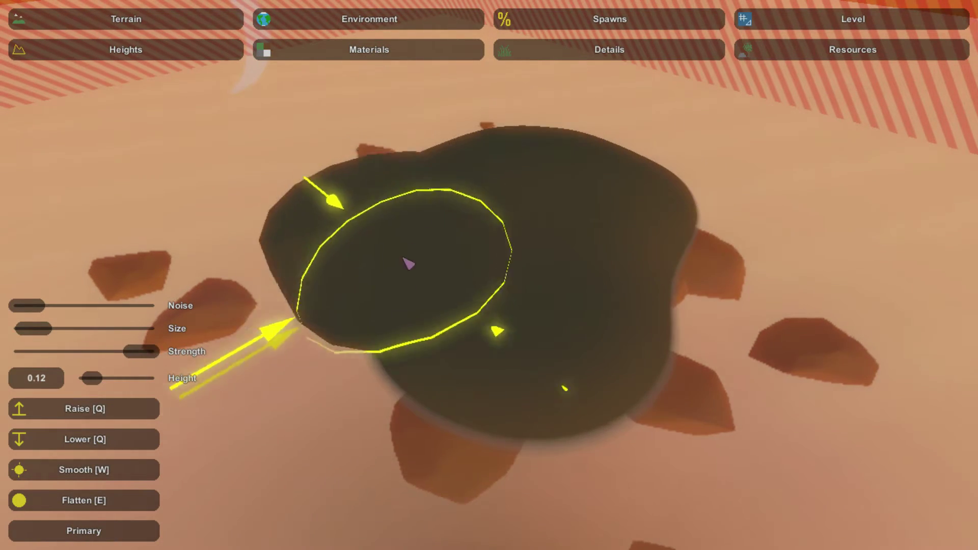
Raise new land off the island, forming a long arm and a wide side ridge joined to it.
mouse_move(20, 305)
left_mouse_down()
mouse_move(293, 284)
mouse_move(319, 266)
left_mouse_up()
right_click_drag(319, 267, 496, 275)
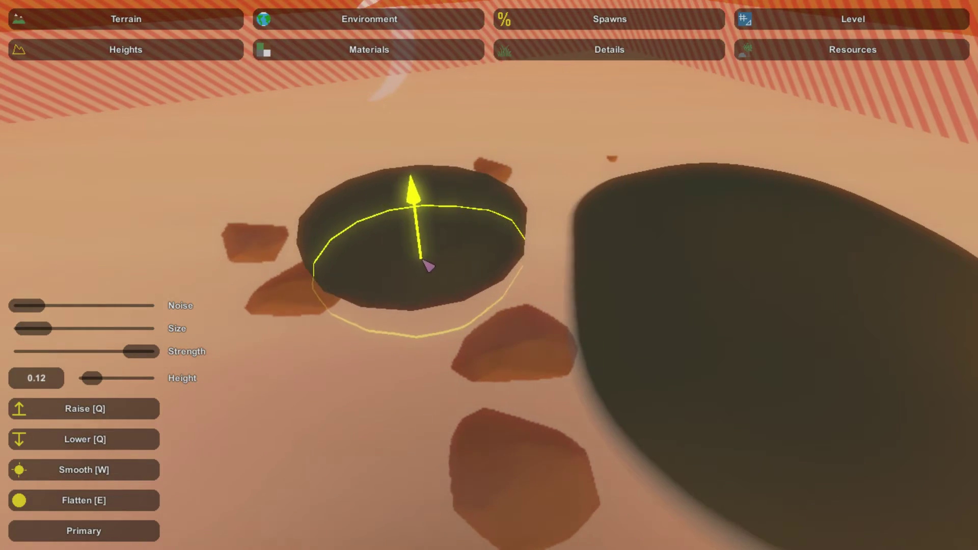
mouse_move(594, 269)
right_mouse_down()
mouse_move(299, 280)
mouse_move(616, 251)
mouse_move(558, 243)
mouse_move(580, 229)
mouse_move(567, 263)
right_mouse_up()
mouse_move(566, 263)
left_mouse_down()
mouse_move(407, 411)
mouse_move(576, 336)
mouse_move(666, 280)
mouse_move(740, 188)
mouse_move(874, 163)
mouse_move(764, 165)
mouse_move(802, 127)
mouse_move(555, 130)
left_mouse_up()
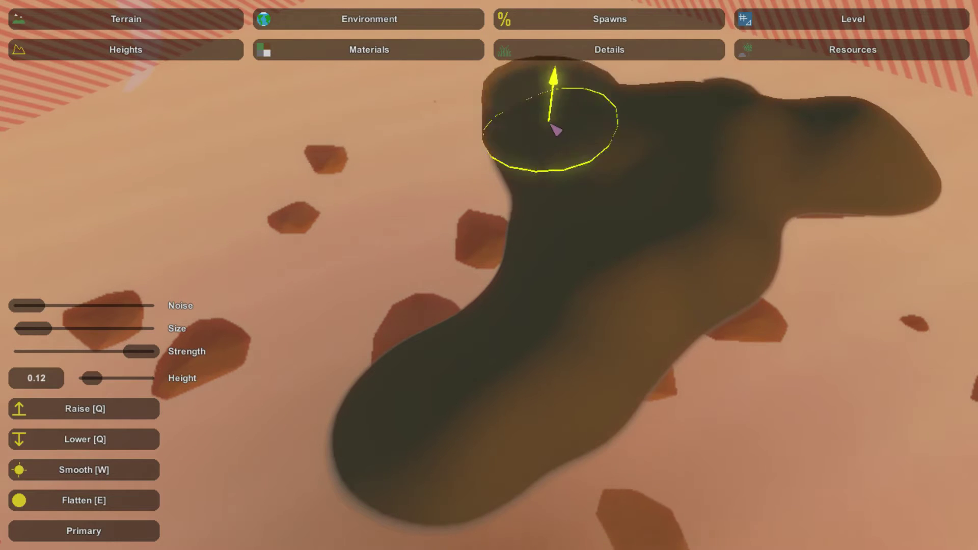
left_click_drag(355, 108, 137, 144)
mouse_move(219, 154)
left_mouse_down()
mouse_move(127, 219)
mouse_move(83, 229)
mouse_move(357, 164)
left_mouse_up()
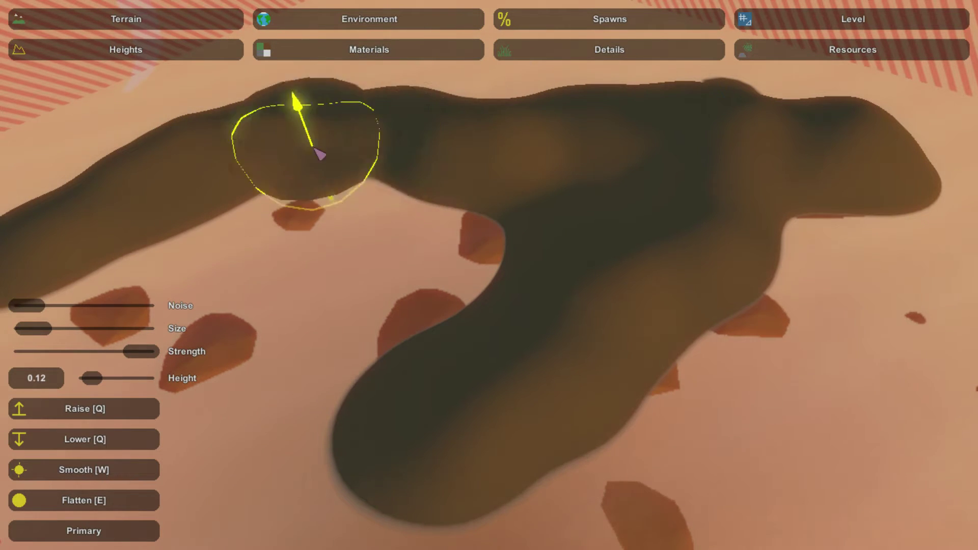
left_click_drag(402, 219, 332, 210)
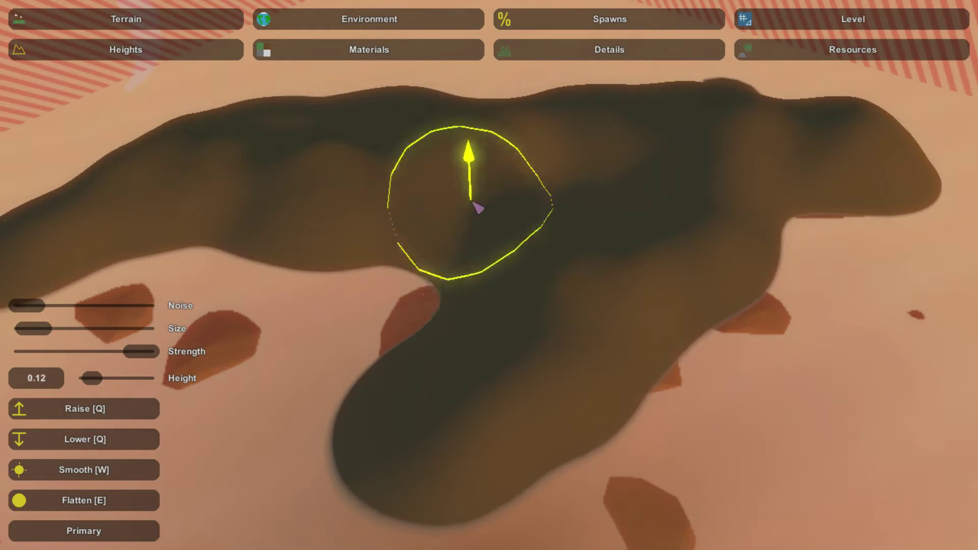
Sample a flatten height of 0.21 from the raised ridge and flatten the hilltop area to it.
mouse_move(635, 223)
right_mouse_down()
mouse_move(555, 199)
mouse_move(524, 201)
mouse_move(611, 204)
right_mouse_up()
key("w")
mouse_move(612, 137)
right_mouse_down()
mouse_move(658, 109)
mouse_move(602, 86)
mouse_move(479, 82)
right_mouse_up()
mouse_move(907, 234)
right_mouse_down()
mouse_move(765, 153)
mouse_move(546, 142)
mouse_move(811, 192)
mouse_move(918, 21)
mouse_move(528, 131)
mouse_move(585, 121)
mouse_move(685, 140)
mouse_move(763, 102)
mouse_move(612, 270)
mouse_move(686, 268)
mouse_move(943, 155)
mouse_move(785, 168)
right_mouse_up()
left_click(111, 507)
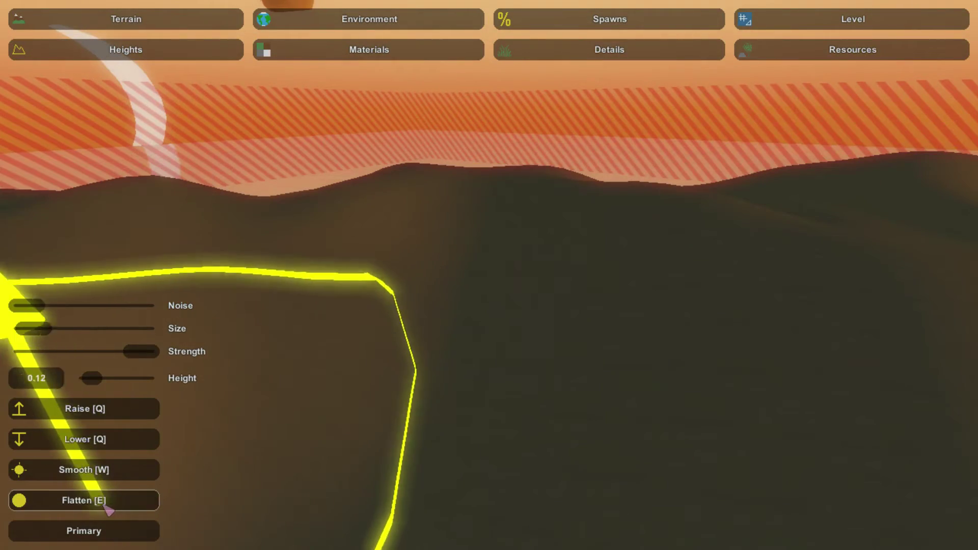
key("e")
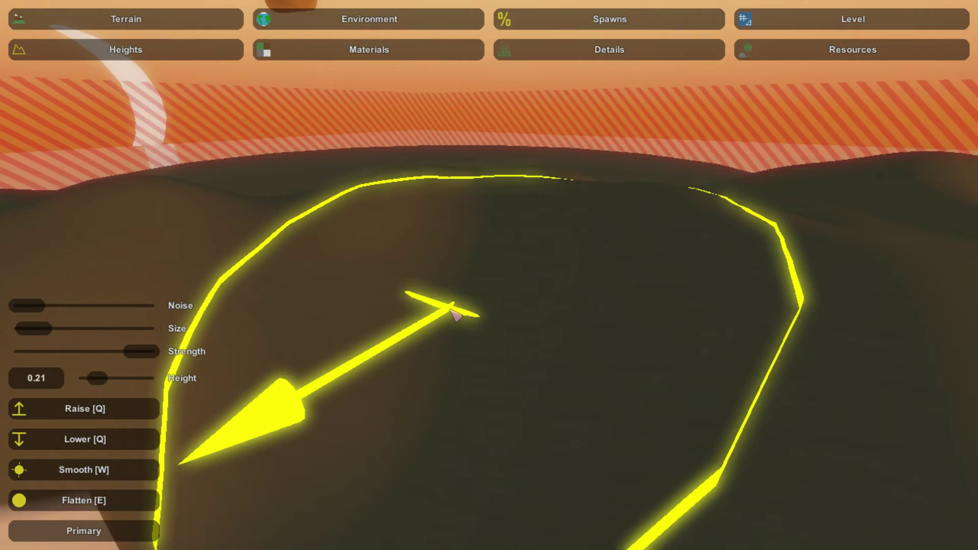
mouse_move(453, 312)
right_mouse_down()
mouse_move(560, 337)
mouse_move(507, 273)
right_mouse_up()
mouse_move(507, 273)
left_mouse_down()
mouse_move(572, 181)
mouse_move(554, 191)
mouse_move(634, 218)
left_mouse_up()
mouse_move(633, 218)
right_mouse_down()
mouse_move(566, 285)
mouse_move(500, 275)
mouse_move(540, 214)
right_mouse_up()
mouse_move(490, 275)
right_mouse_down()
mouse_move(505, 321)
mouse_move(453, 296)
right_mouse_up()
Sample a flatten height of 0.15 and flatten the land between the island's arms into a broad plateau.
key("e")
key("s")
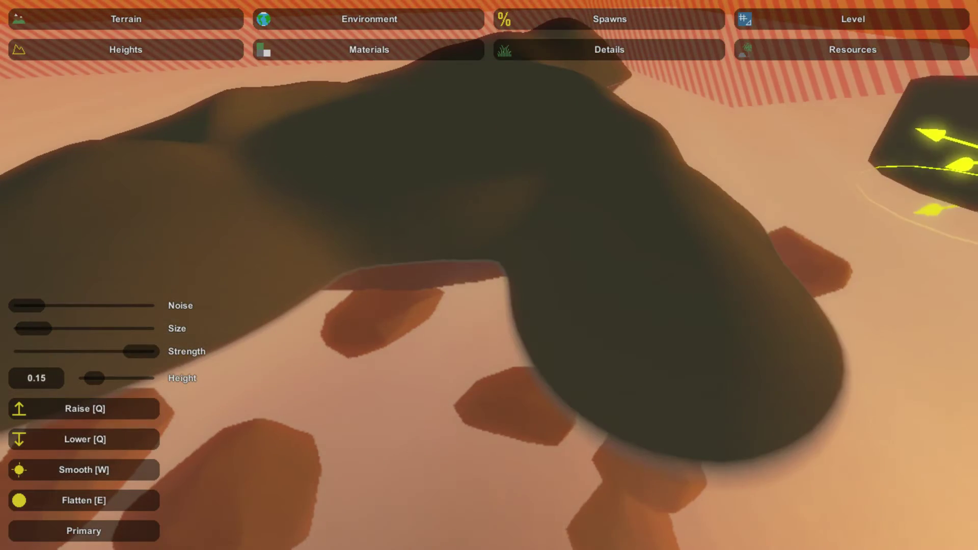
left_click_drag(785, 214, 646, 266)
mouse_move(646, 266)
right_mouse_down()
mouse_move(591, 212)
mouse_move(479, 265)
mouse_move(732, 334)
mouse_move(524, 242)
right_mouse_up()
mouse_move(404, 184)
left_mouse_down()
mouse_move(98, 363)
mouse_move(269, 461)
mouse_move(646, 379)
mouse_move(753, 257)
left_mouse_up()
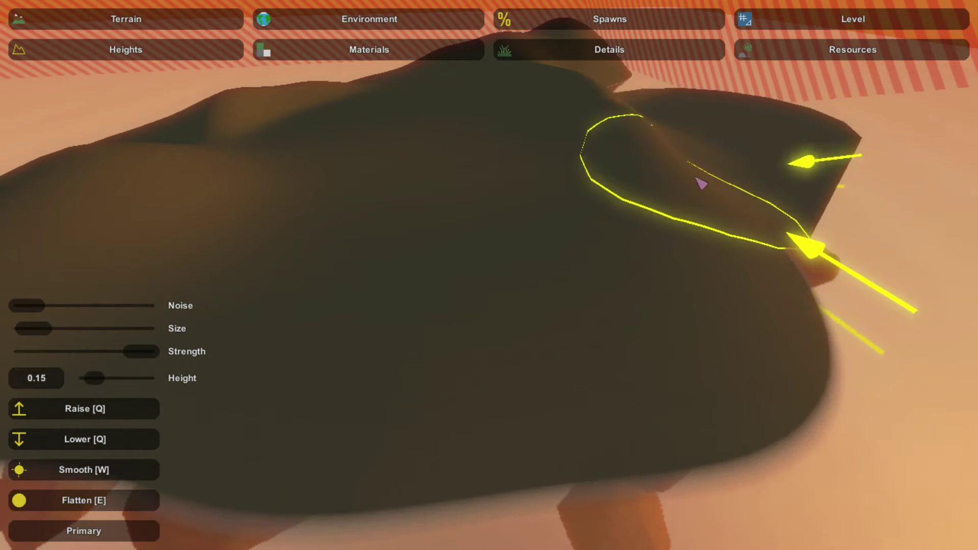
Smooth the plateau's upper slope and the adjoining hillside.
left_click(104, 475)
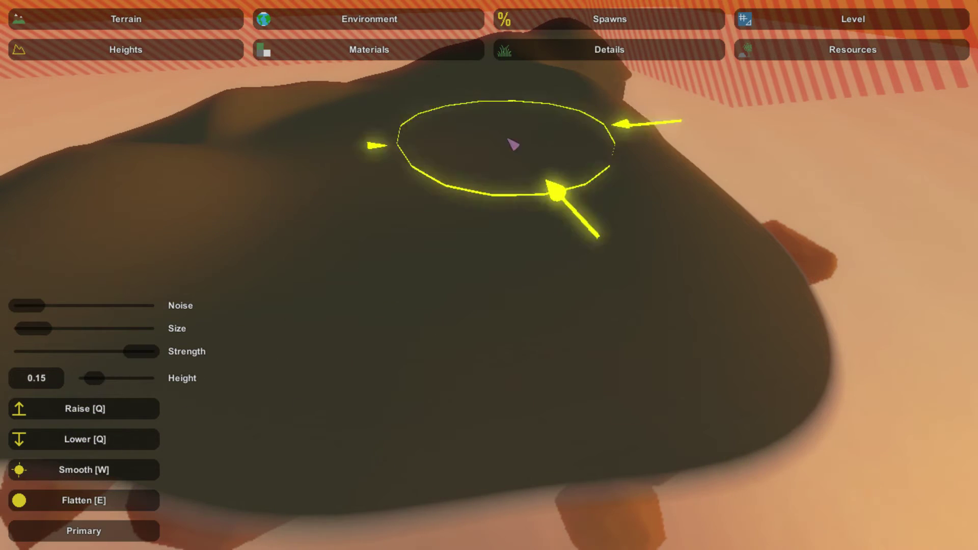
mouse_move(514, 144)
left_mouse_down()
mouse_move(275, 133)
mouse_move(585, 111)
left_mouse_up()
mouse_move(585, 111)
right_mouse_down()
mouse_move(657, 66)
mouse_move(667, 71)
mouse_move(459, 87)
mouse_move(356, 137)
right_mouse_up()
key("a")
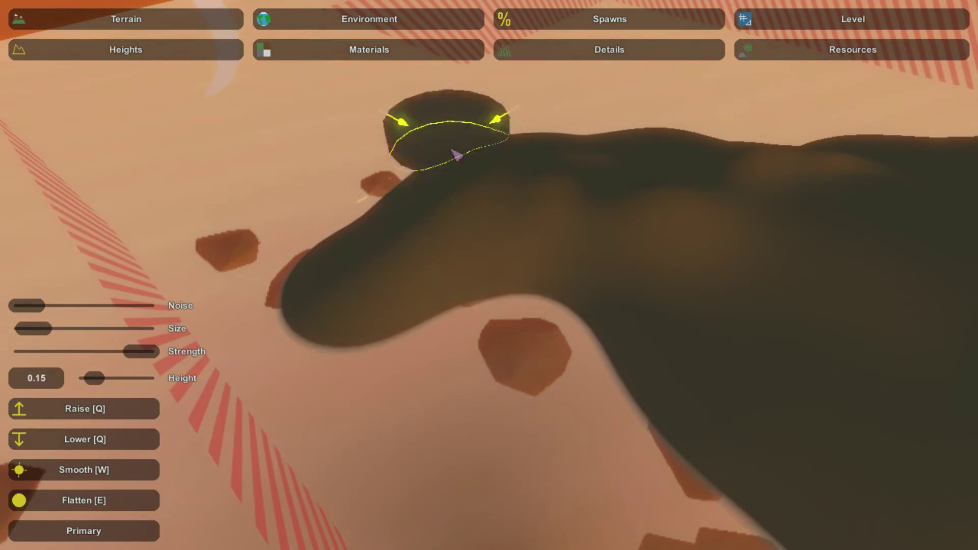
Bake the island's terrain materials in high quality.
key("w")
right_click_drag(739, 158, 836, 92)
right_click_drag(489, 276, 491, 279)
key("w")
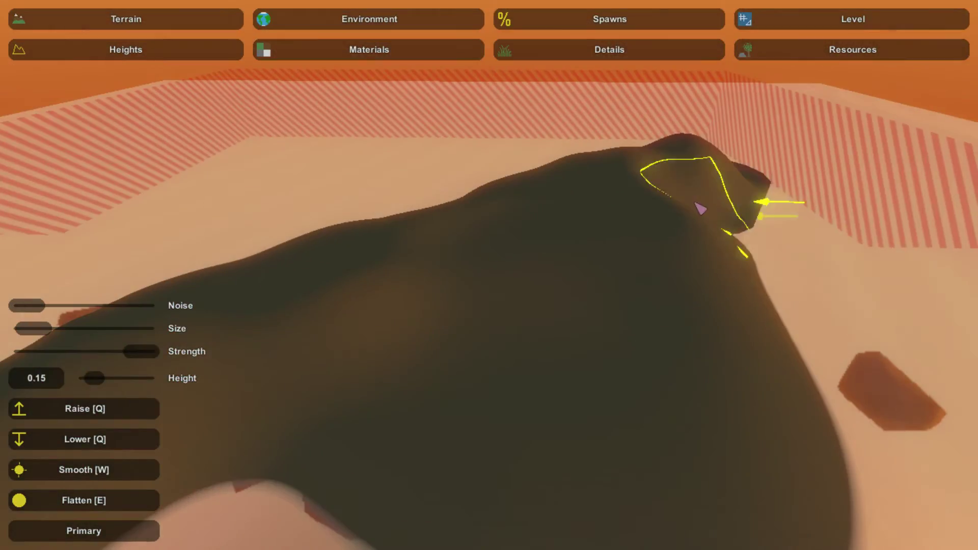
mouse_move(561, 168)
right_mouse_down()
mouse_move(566, 245)
mouse_move(520, 240)
mouse_move(556, 249)
right_mouse_up()
key("s")
right_click_drag(490, 271, 479, 267)
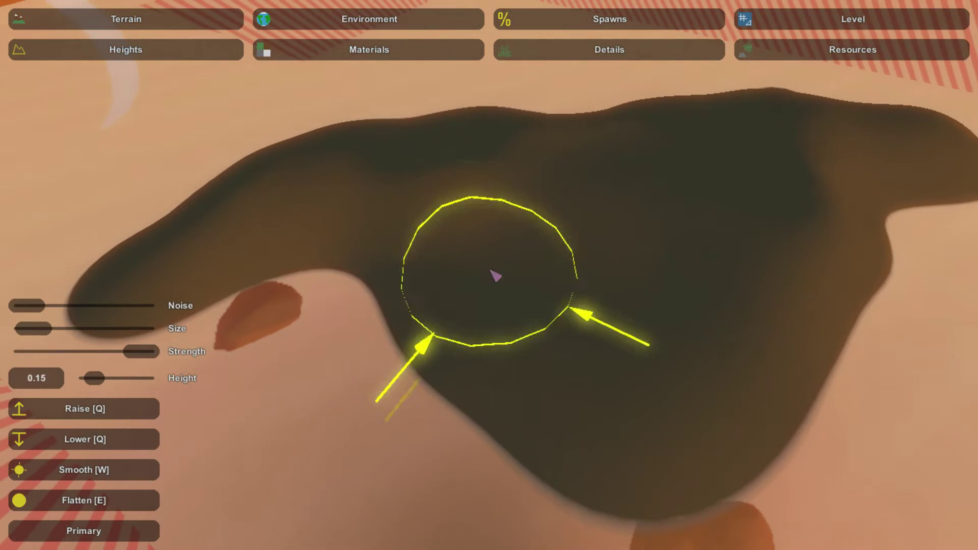
left_click(412, 51)
left_click(909, 507)
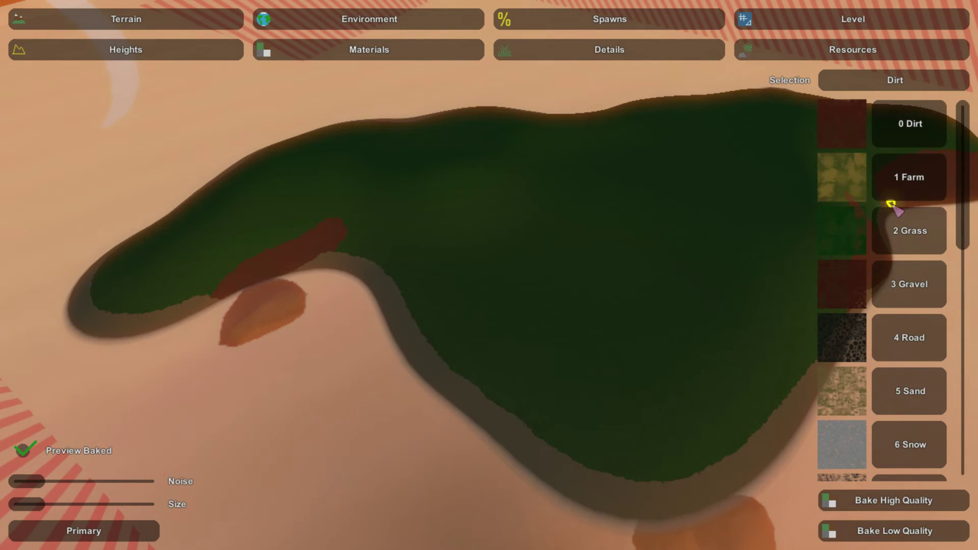
Return to height editing, reduce the brush strength to roughly a third and make the brush slightly smaller.
left_click(129, 56)
key("w")
mouse_move(448, 389)
right_mouse_down()
mouse_move(510, 334)
mouse_move(512, 387)
mouse_move(458, 423)
mouse_move(367, 428)
mouse_move(306, 326)
mouse_move(280, 309)
mouse_move(305, 290)
mouse_move(362, 283)
mouse_move(667, 281)
mouse_move(576, 276)
mouse_move(663, 270)
mouse_move(418, 316)
mouse_move(336, 372)
mouse_move(219, 378)
mouse_move(260, 341)
mouse_move(219, 323)
mouse_move(448, 393)
right_mouse_up()
key("w")
key("w")
key("s")
key("w")
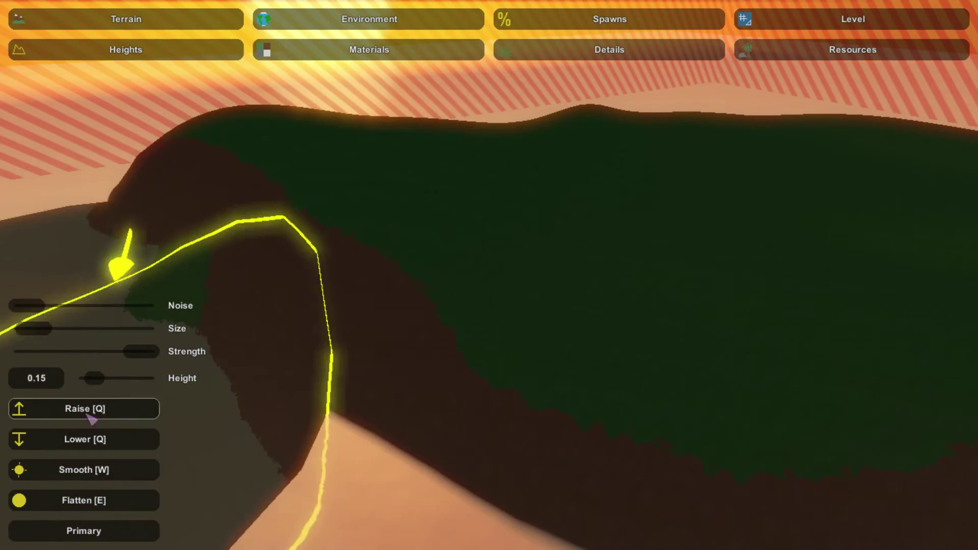
right_click_drag(639, 288, 639, 289)
left_click_drag(204, 308, 35, 317)
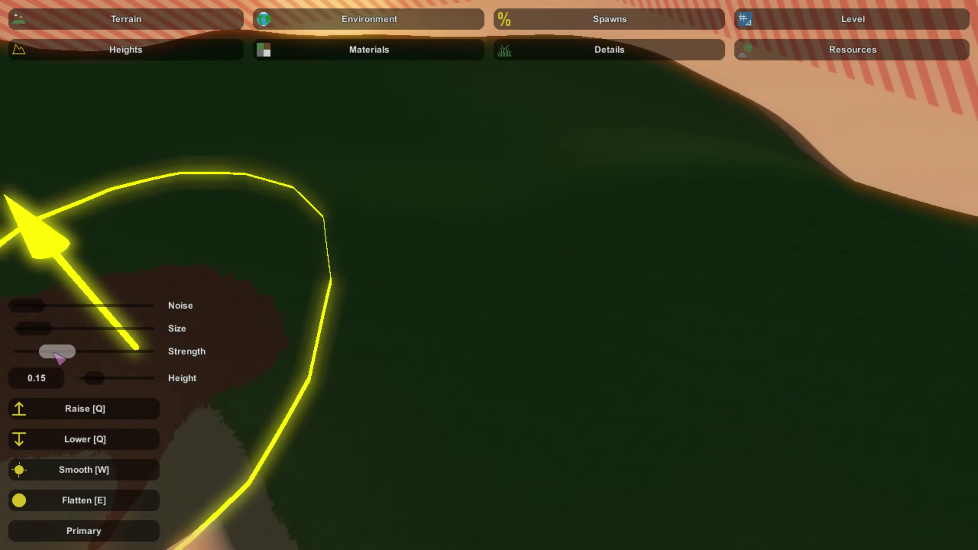
left_click_drag(35, 330, 33, 328)
right_click_drag(510, 250, 510, 250)
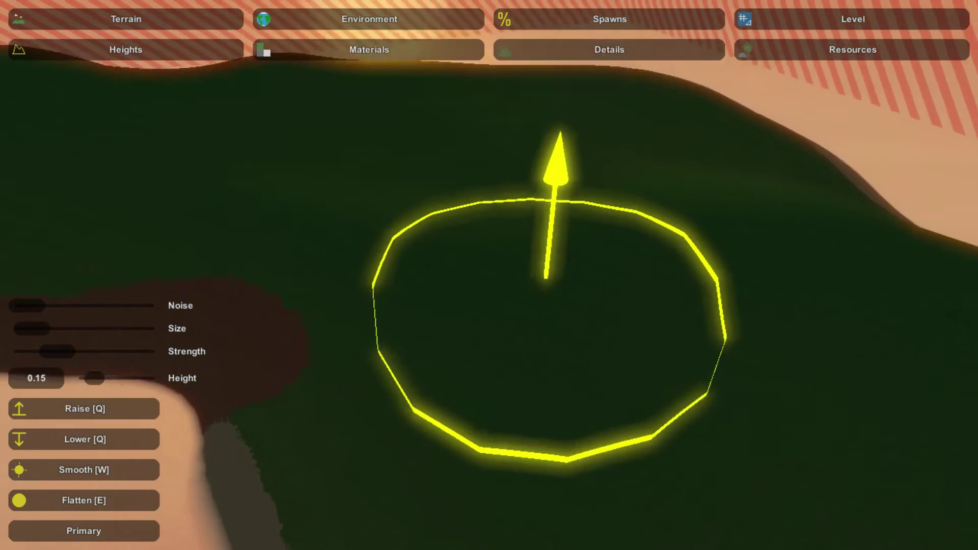
Raise low hills across the grassy plateau and along the base of the island's arm.
right_click_drag(546, 279, 507, 324)
mouse_move(404, 219)
left_mouse_down()
mouse_move(347, 205)
mouse_move(349, 286)
mouse_move(285, 356)
left_mouse_up()
mouse_move(285, 357)
right_mouse_down()
mouse_move(280, 316)
mouse_move(193, 278)
mouse_move(222, 290)
right_mouse_up()
key("d")
mouse_move(564, 225)
left_mouse_down()
mouse_move(566, 237)
mouse_move(652, 234)
mouse_move(764, 277)
mouse_move(547, 182)
mouse_move(552, 225)
mouse_move(816, 277)
left_mouse_up()
mouse_move(815, 277)
right_mouse_down()
mouse_move(530, 301)
mouse_move(491, 274)
right_mouse_up()
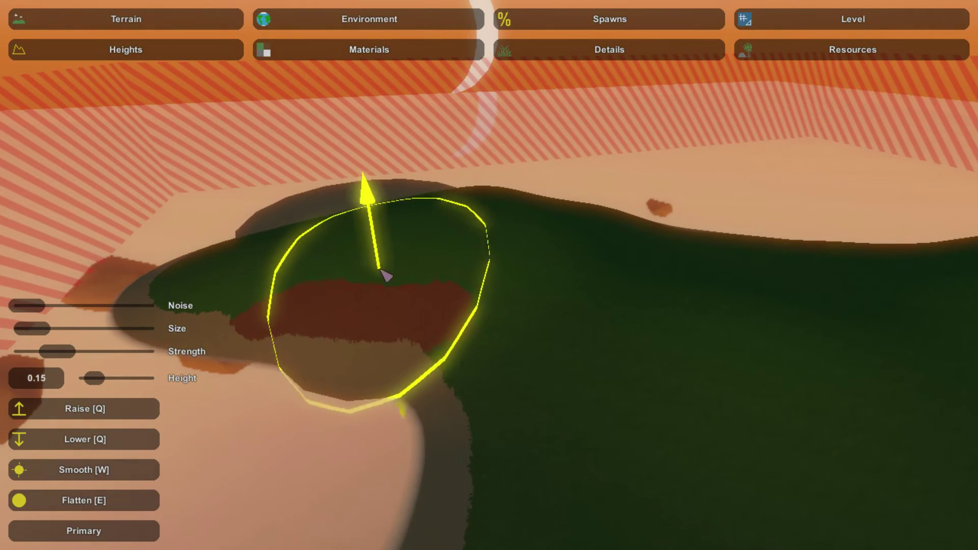
mouse_move(380, 270)
left_mouse_down()
mouse_move(460, 289)
mouse_move(457, 248)
mouse_move(502, 250)
left_mouse_up()
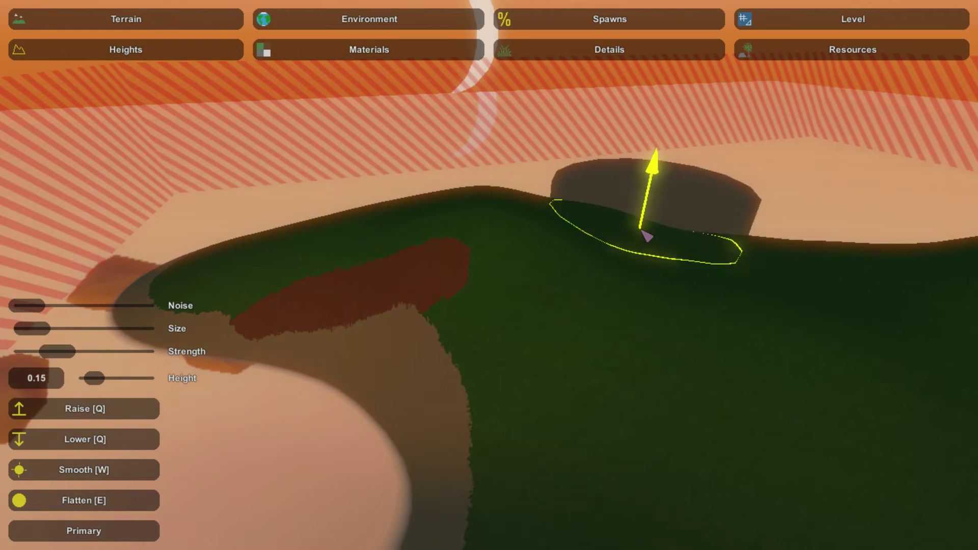
left_click_drag(623, 236, 623, 236)
Raise the ridge above the dirt patch a little more and smooth its slopes into the surrounding land.
key("a")
right_click_drag(623, 236, 489, 276)
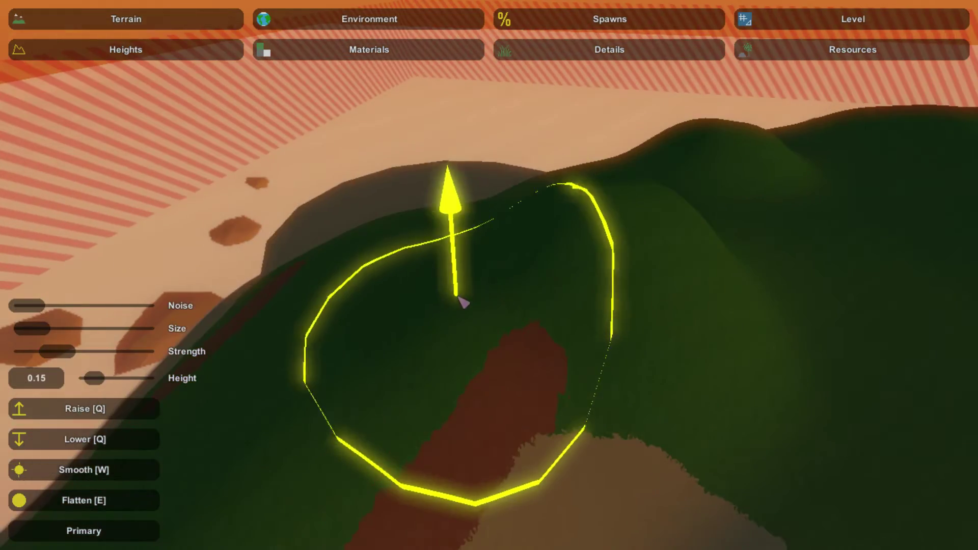
key("w")
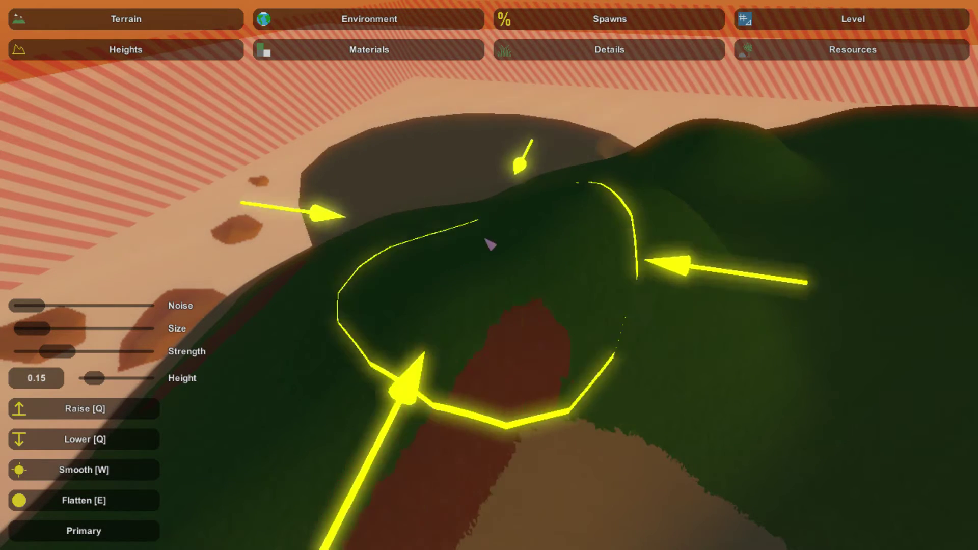
right_click_drag(765, 171, 489, 275)
mouse_move(693, 264)
right_mouse_down()
mouse_move(452, 253)
mouse_move(481, 193)
right_mouse_up()
Bake the terrain materials again in high quality to cover the newly raised hills.
left_click(391, 56)
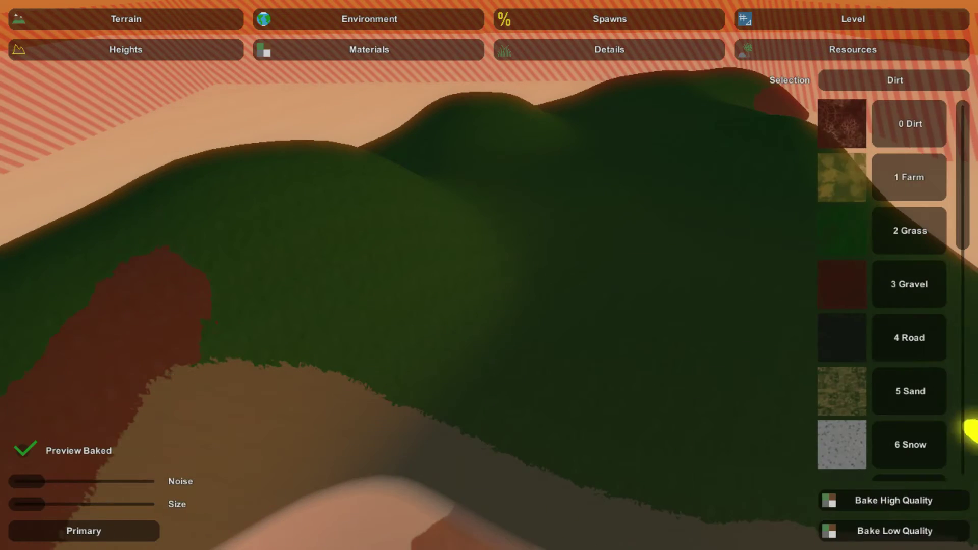
left_click(953, 506)
mouse_move(339, 207)
right_mouse_down()
mouse_move(468, 219)
mouse_move(293, 243)
mouse_move(479, 280)
mouse_move(643, 297)
mouse_move(367, 247)
mouse_move(317, 122)
mouse_move(298, 145)
mouse_move(31, 228)
mouse_move(461, 136)
mouse_move(579, 152)
mouse_move(578, 107)
mouse_move(559, 105)
mouse_move(804, 170)
mouse_move(501, 154)
mouse_move(744, 151)
mouse_move(866, 168)
mouse_move(739, 214)
mouse_move(556, 95)
right_mouse_up()
right_click_drag(490, 275, 658, 161)
mouse_move(337, 261)
right_mouse_down()
mouse_move(540, 356)
mouse_move(418, 357)
mouse_move(467, 360)
mouse_move(387, 438)
mouse_move(387, 357)
right_mouse_up()
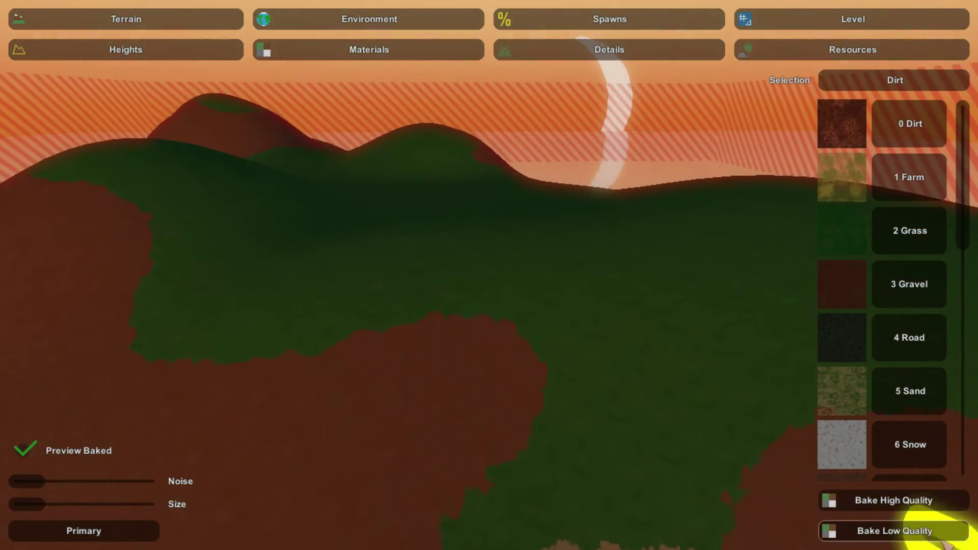
Bake the ground details and the tree and bush resources across the island.
left_click(609, 51)
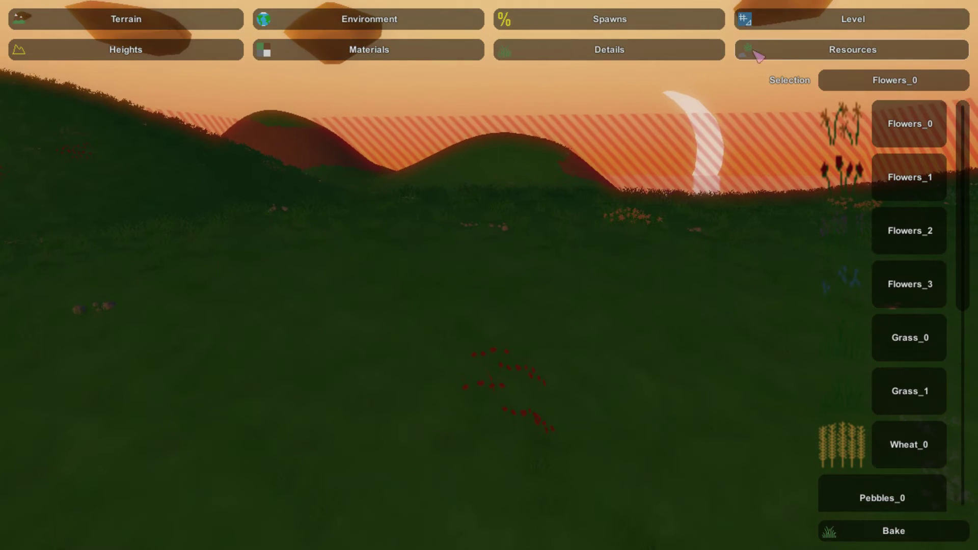
left_click(754, 51)
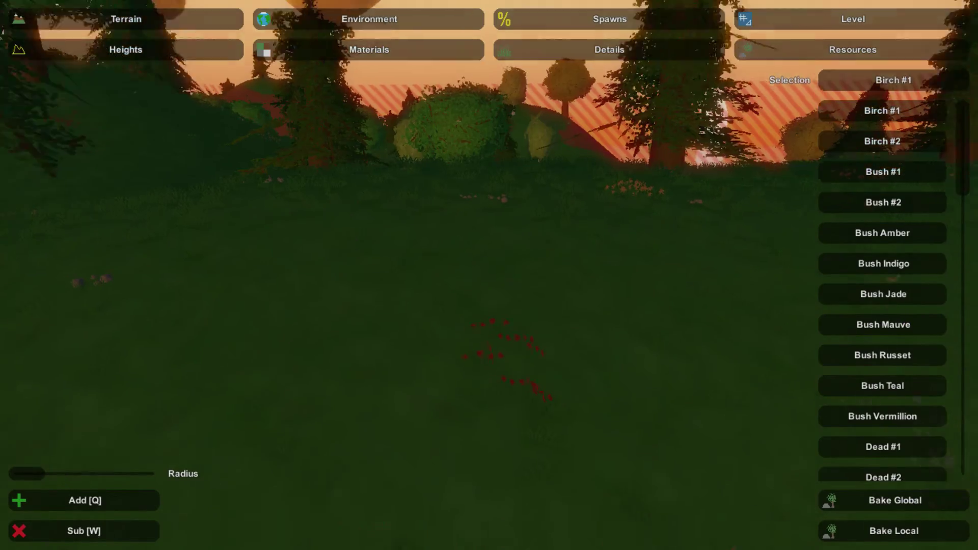
Inspect the spread of trees, bushes and flowers over the island's hills and dirt slopes.
key("w")
right_click_drag(489, 275, 357, 265)
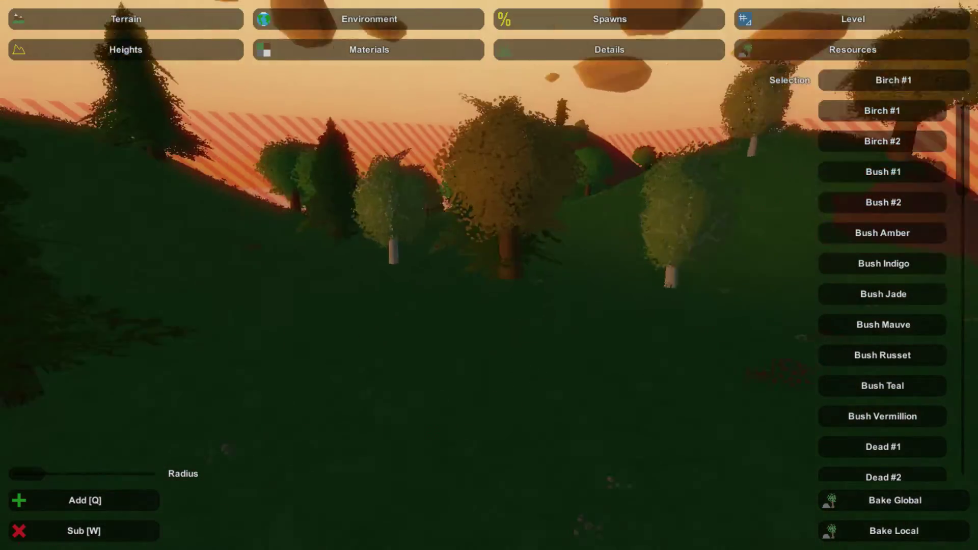
right_click_drag(865, 303, 846, 285)
key("s")
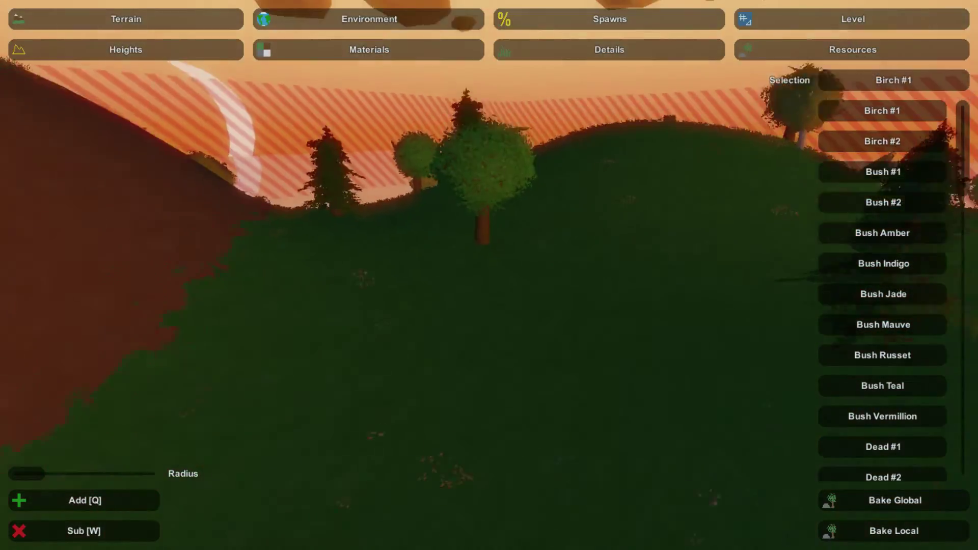
key("w")
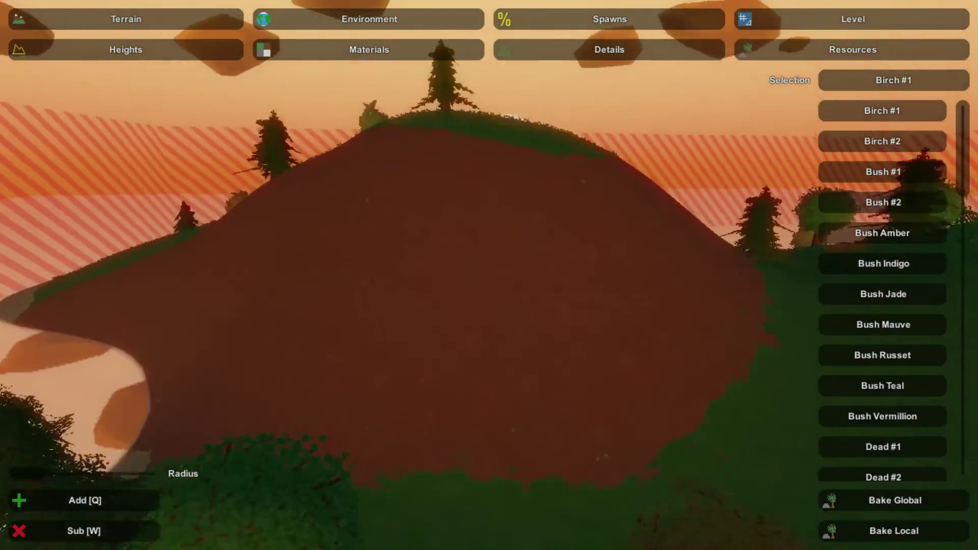
key("s")
right_click_drag(616, 338, 836, 356)
key("s")
key("d")
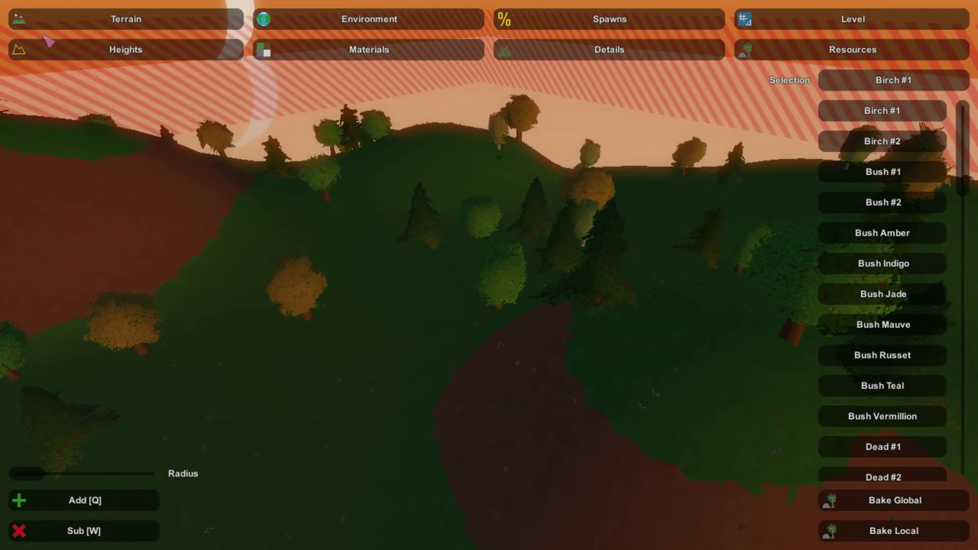
Go back to the height tools with Raise chosen and examine the island's slopes, shoreline and tree cover from several sides.
left_click(136, 49)
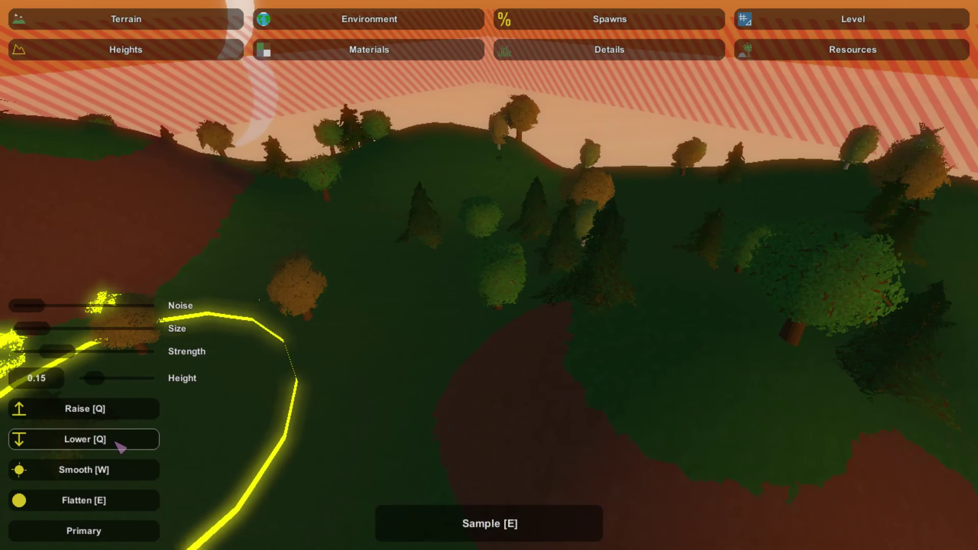
left_click(104, 412)
right_click_drag(104, 414, 490, 270)
key("w")
key("s")
key("d")
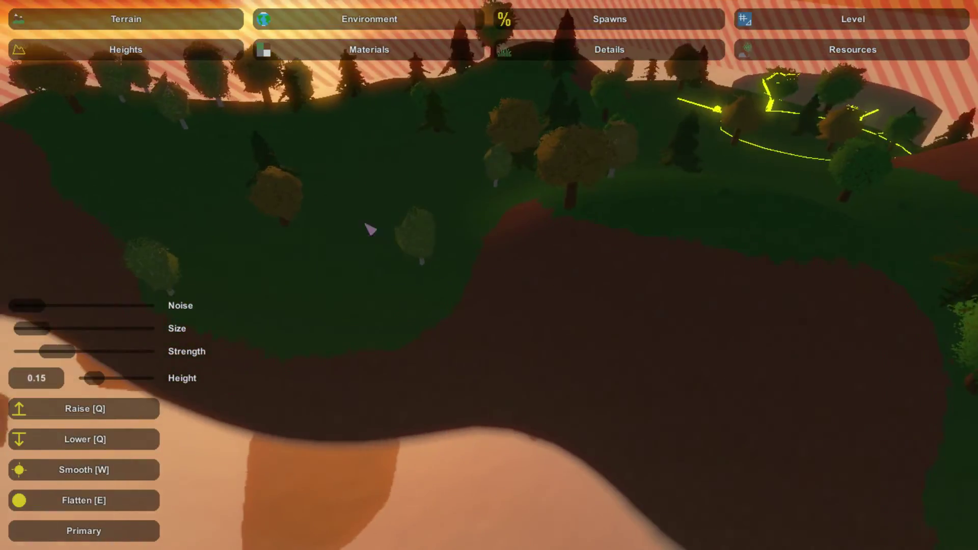
right_click_drag(369, 227, 399, 201)
key("w")
key("a")
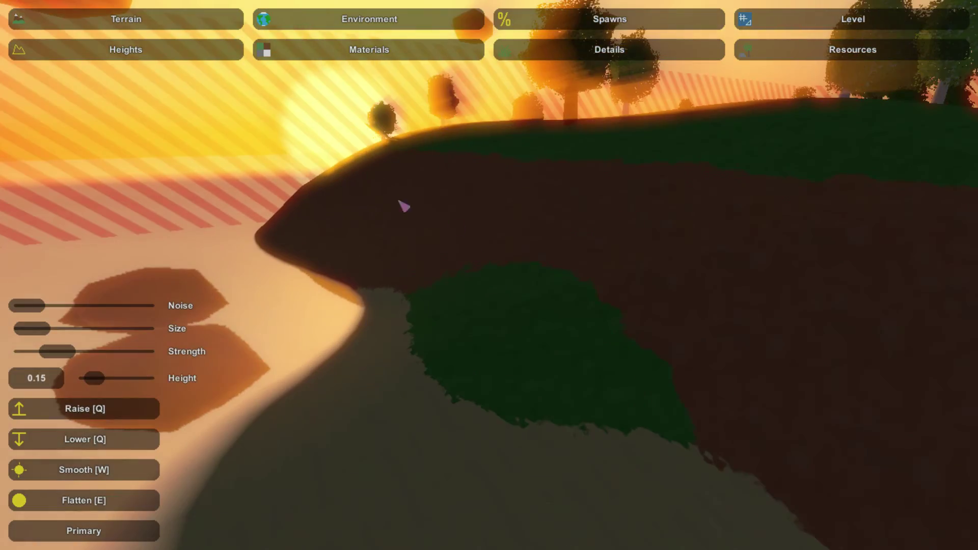
key("s")
key("d")
right_click_drag(768, 278, 769, 278)
key("w")
right_click_drag(426, 255, 426, 255)
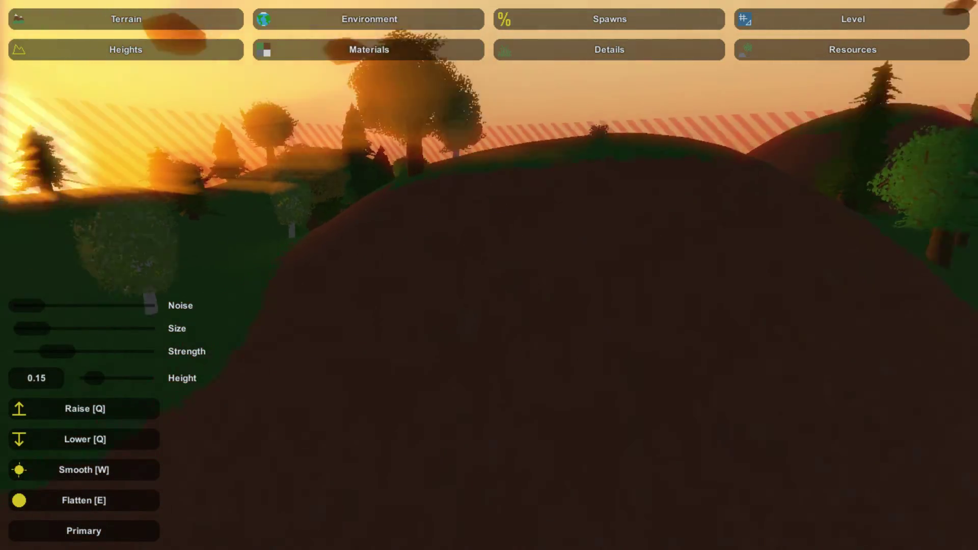
key("s")
right_click_drag(606, 194, 606, 194)
key("w")
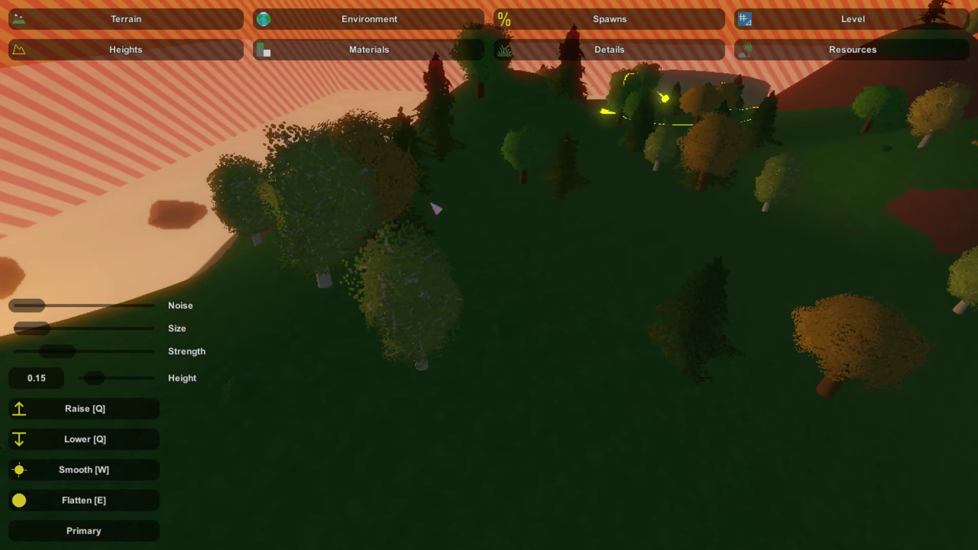
key("s")
right_click_drag(606, 195, 606, 194)
key("w")
key("s")
key("w")
key("w")
right_click_drag(490, 275, 489, 275)
key("s")
key("w")
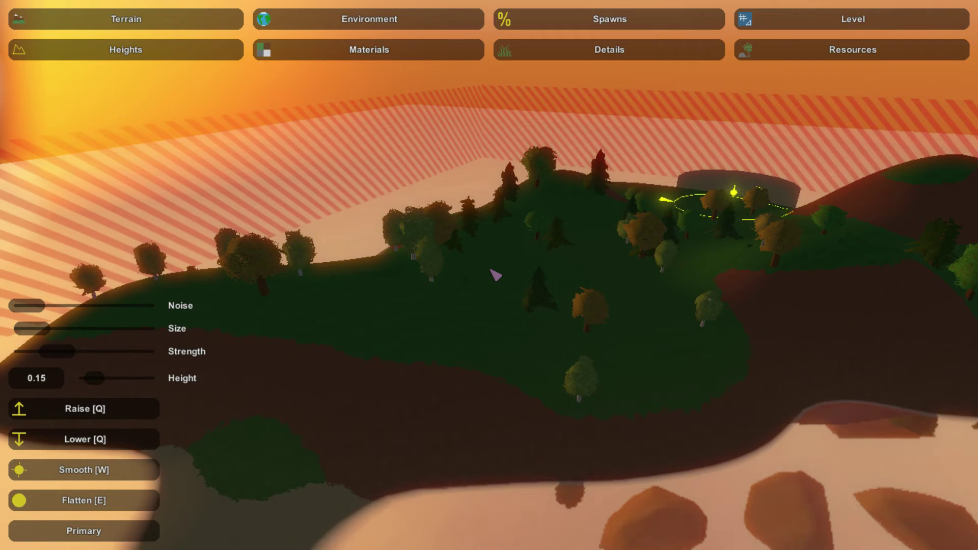
Examine the whole island's outline and layout from directly above.
key("s")
mouse_move(550, 269)
right_mouse_down()
mouse_move(611, 269)
mouse_move(713, 229)
mouse_move(652, 188)
mouse_move(785, 188)
mouse_move(505, 220)
mouse_move(316, 265)
mouse_move(301, 326)
mouse_move(255, 378)
mouse_move(5, 405)
mouse_move(23, 399)
right_mouse_up()
key("w")
key("d")
key("s")
key("d")
key("w")
key("s")
key("w")
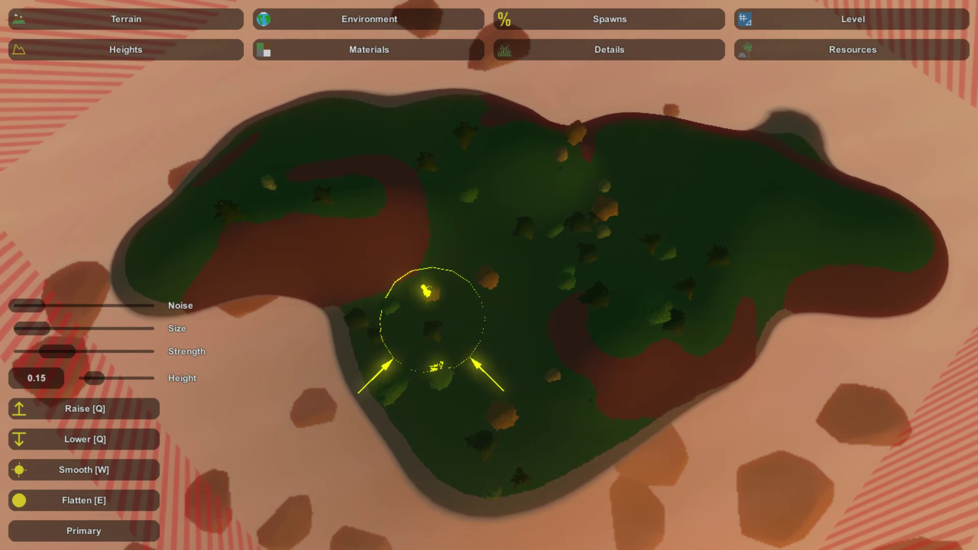